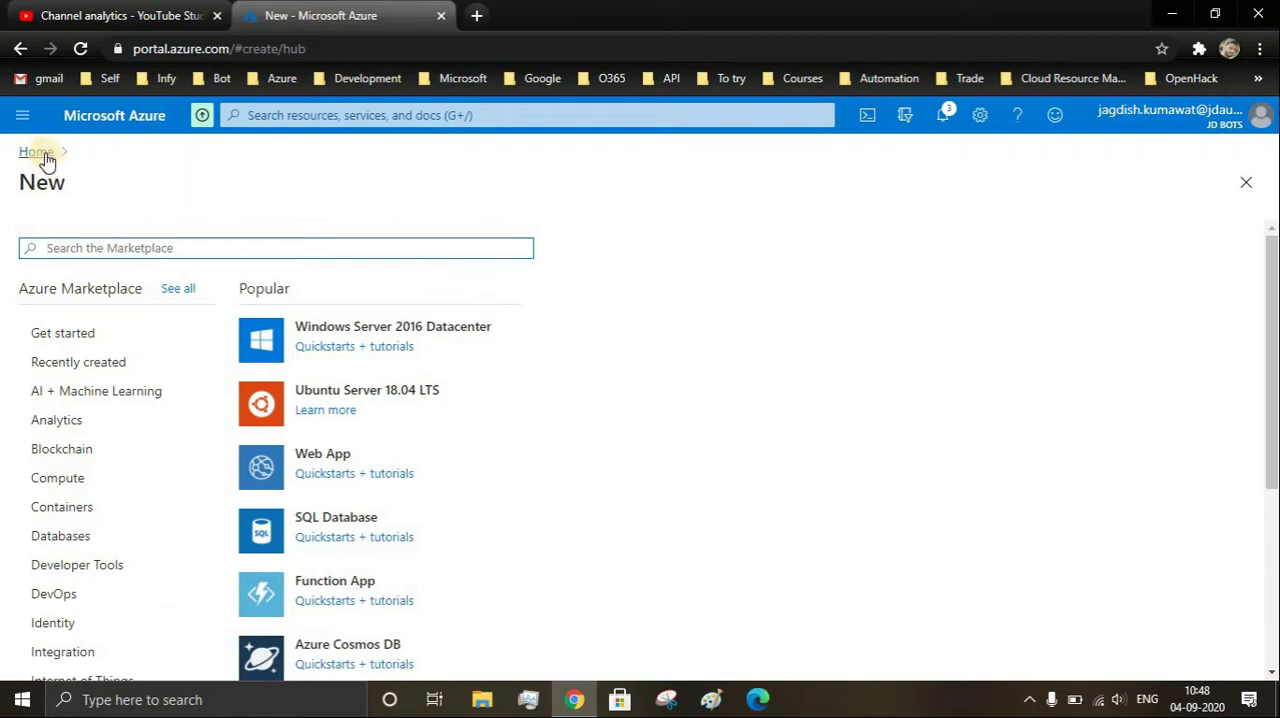
# - Search the Marketplace for "web app" and open the creation form for the Web App Bot offer
pyautogui.click(189, 249)
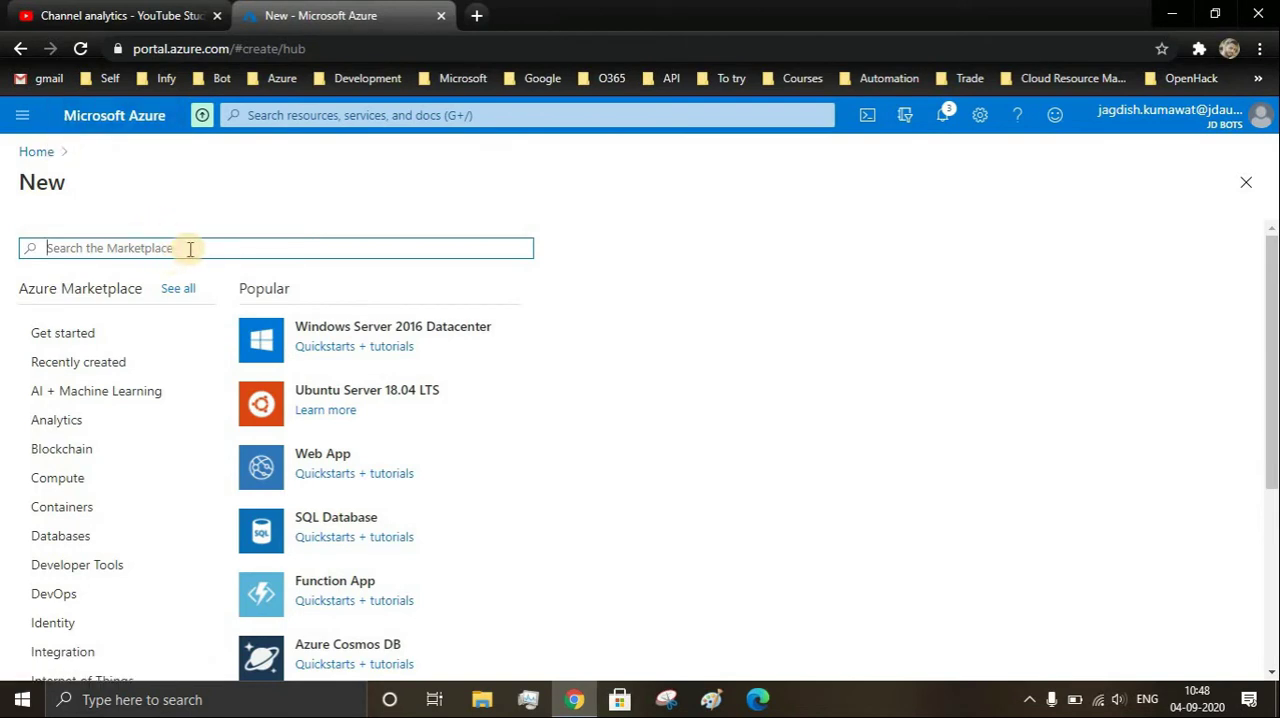
pyautogui.write('web app')
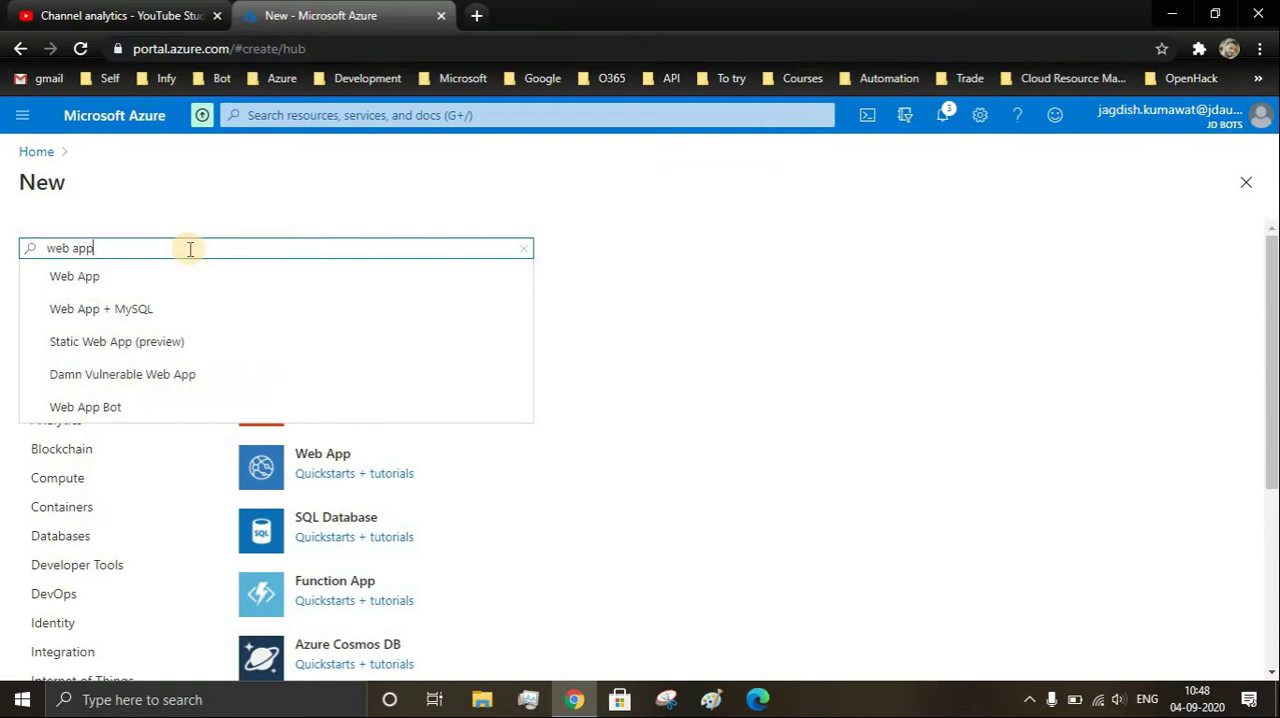
pyautogui.click(85, 408)
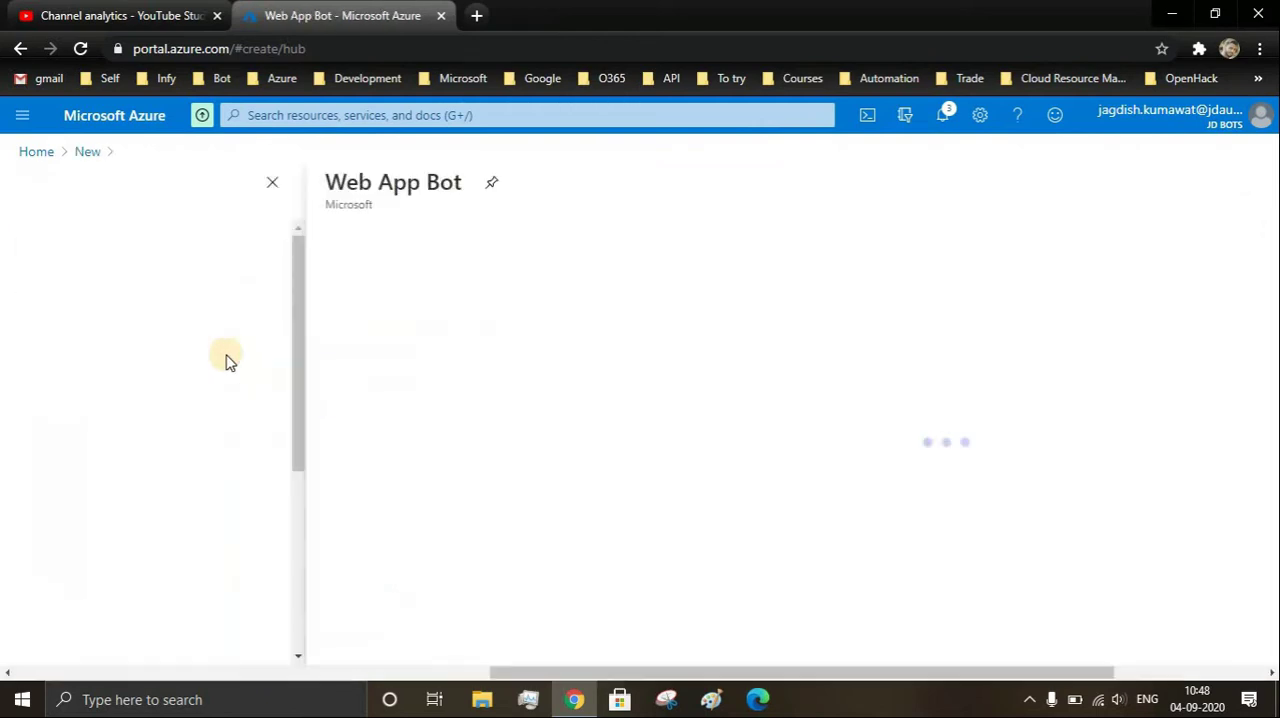
pyautogui.click(196, 311)
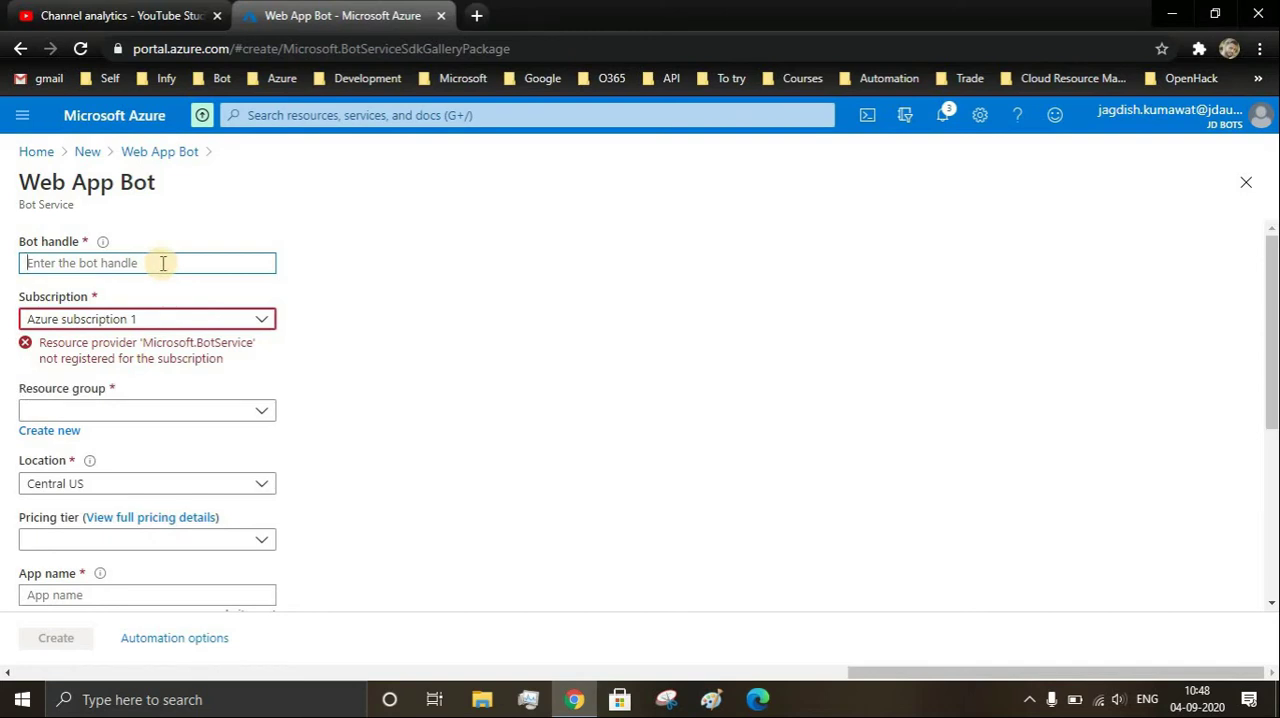
# - Enter sample_bot1001 as the bot handle
pyautogui.write('samp')
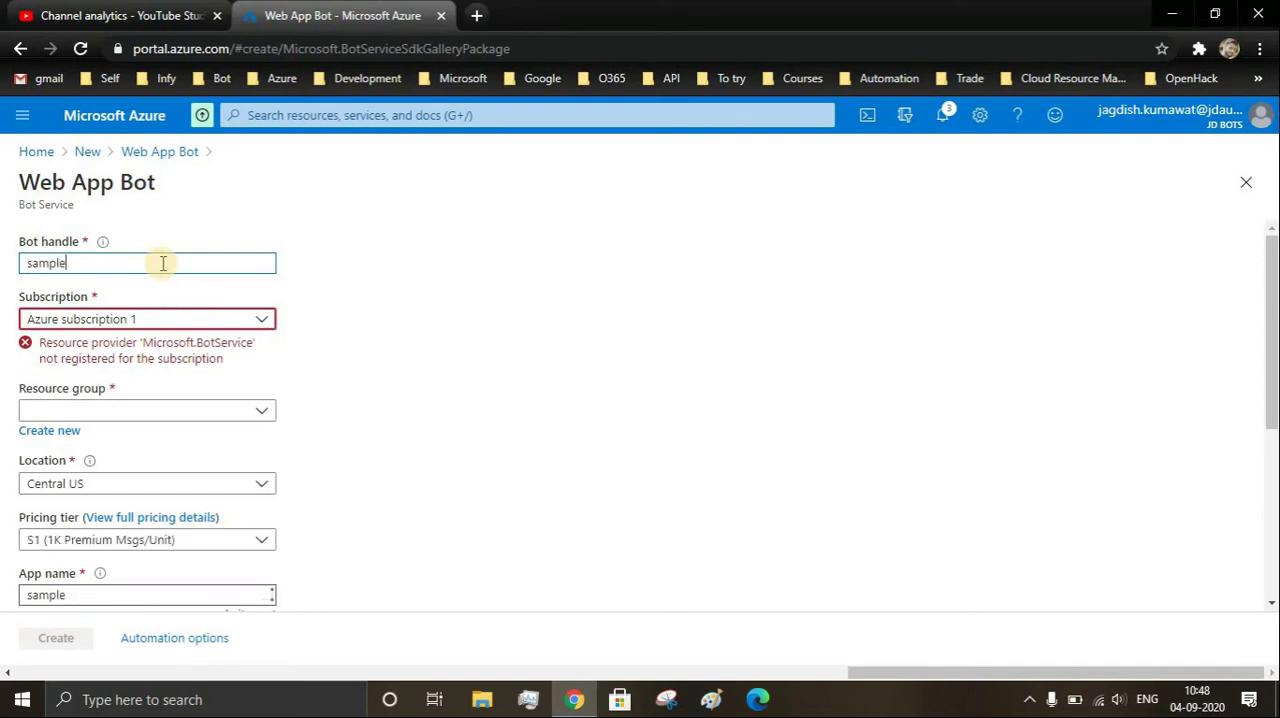
pyautogui.write('le')
pyautogui.press('BackSpace')
pyautogui.write('_bot1001')
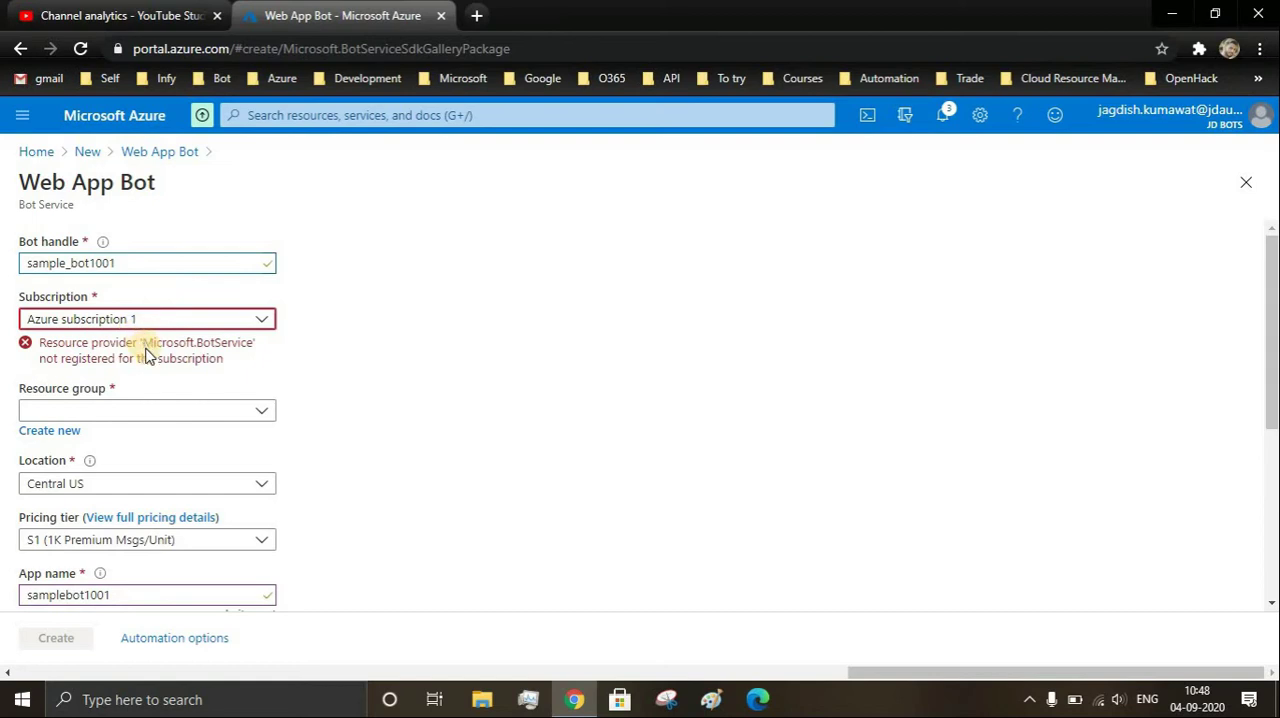
# - Assign the bot to the BotRG resource group and choose the F0 (10K Premium Messages) pricing tier
pyautogui.scroll(-1, 146, 356)
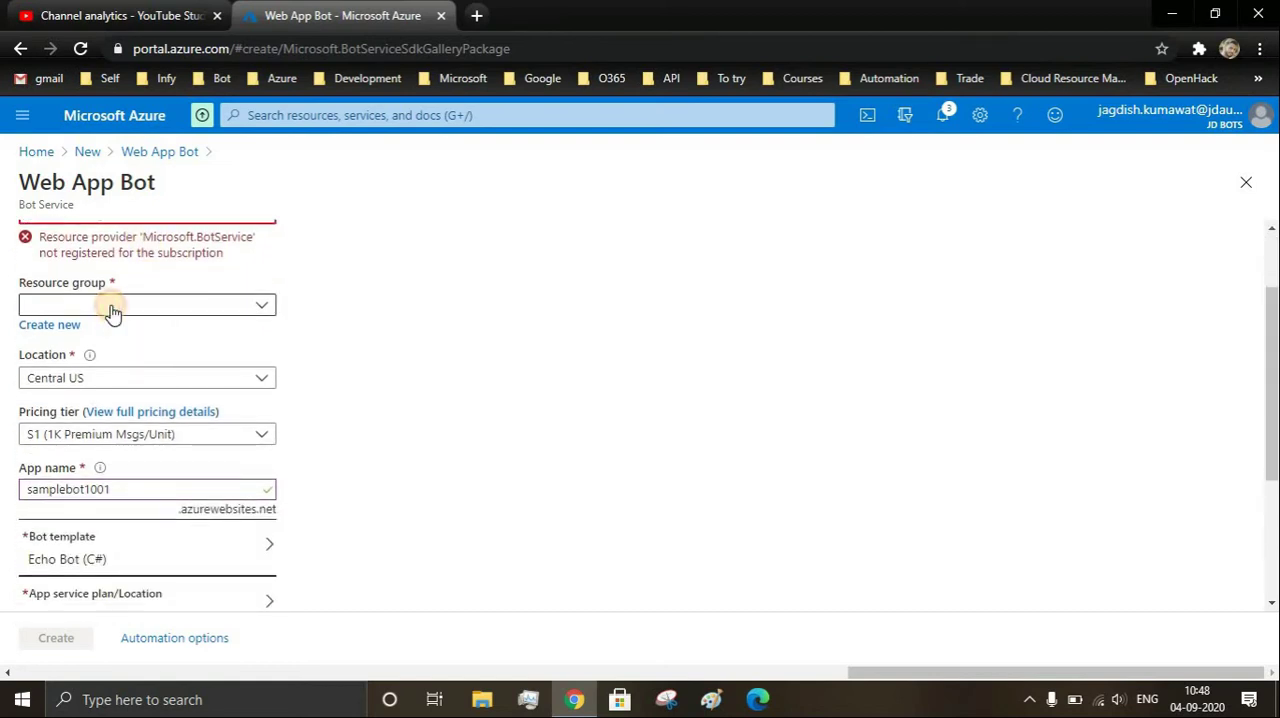
pyautogui.click(114, 306)
pyautogui.click(93, 370)
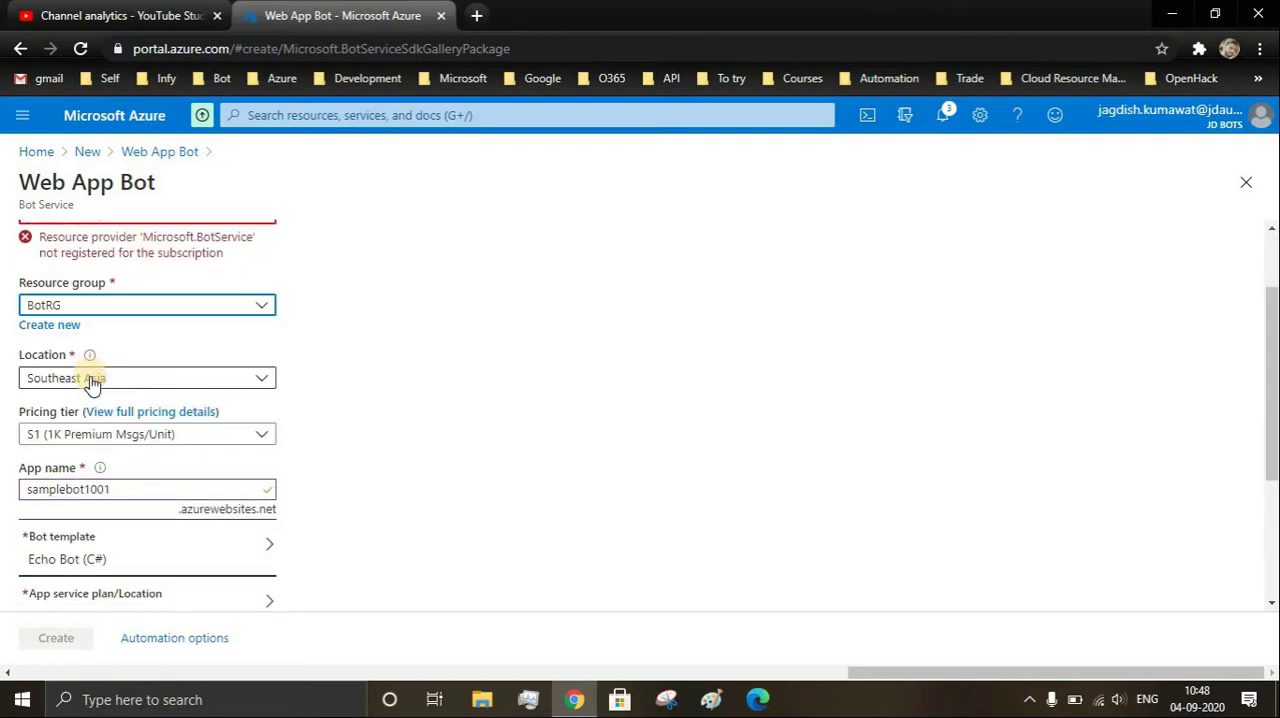
pyautogui.click(93, 434)
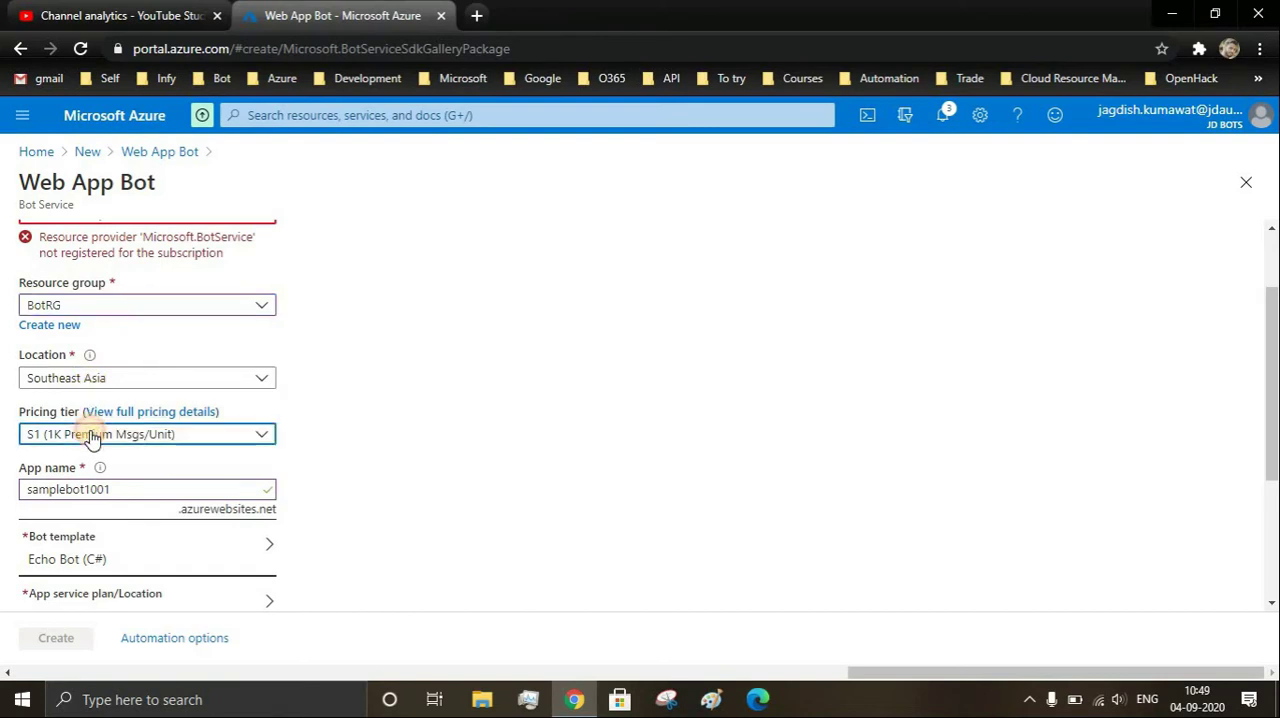
pyautogui.click(80, 491)
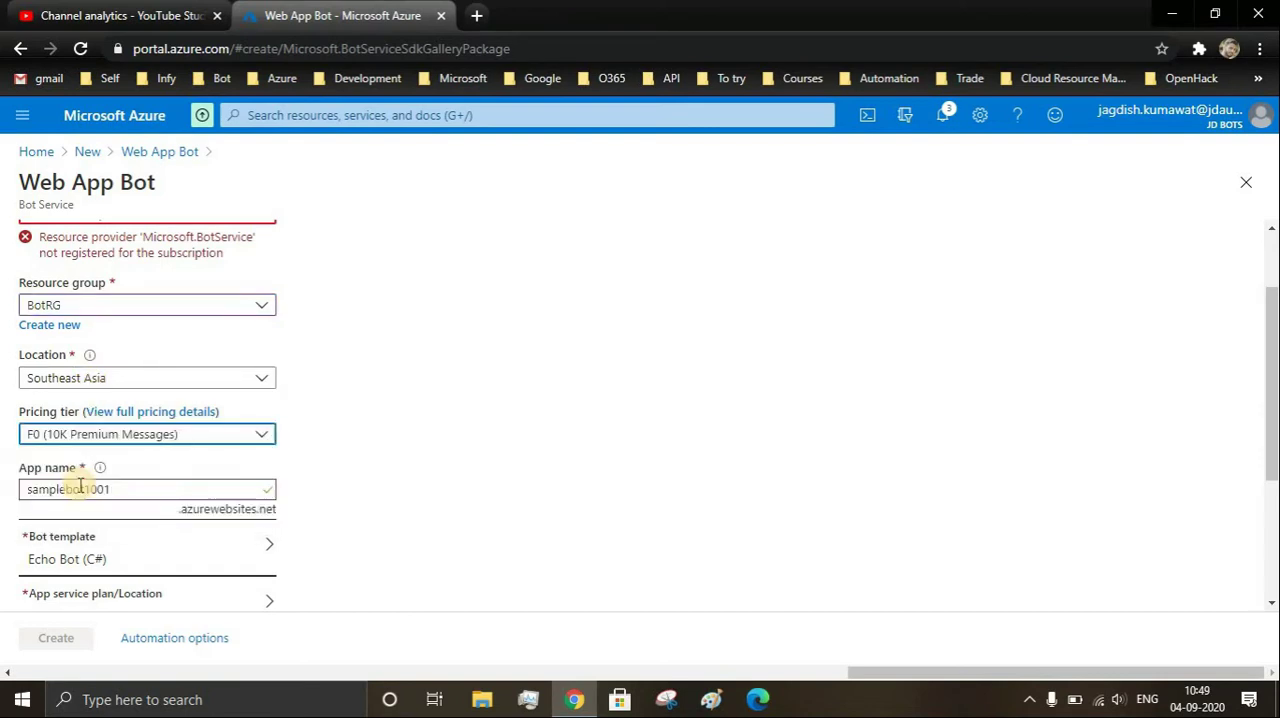
# - Turn Application Insights off for the bot
pyautogui.scroll(-2, 80, 487)
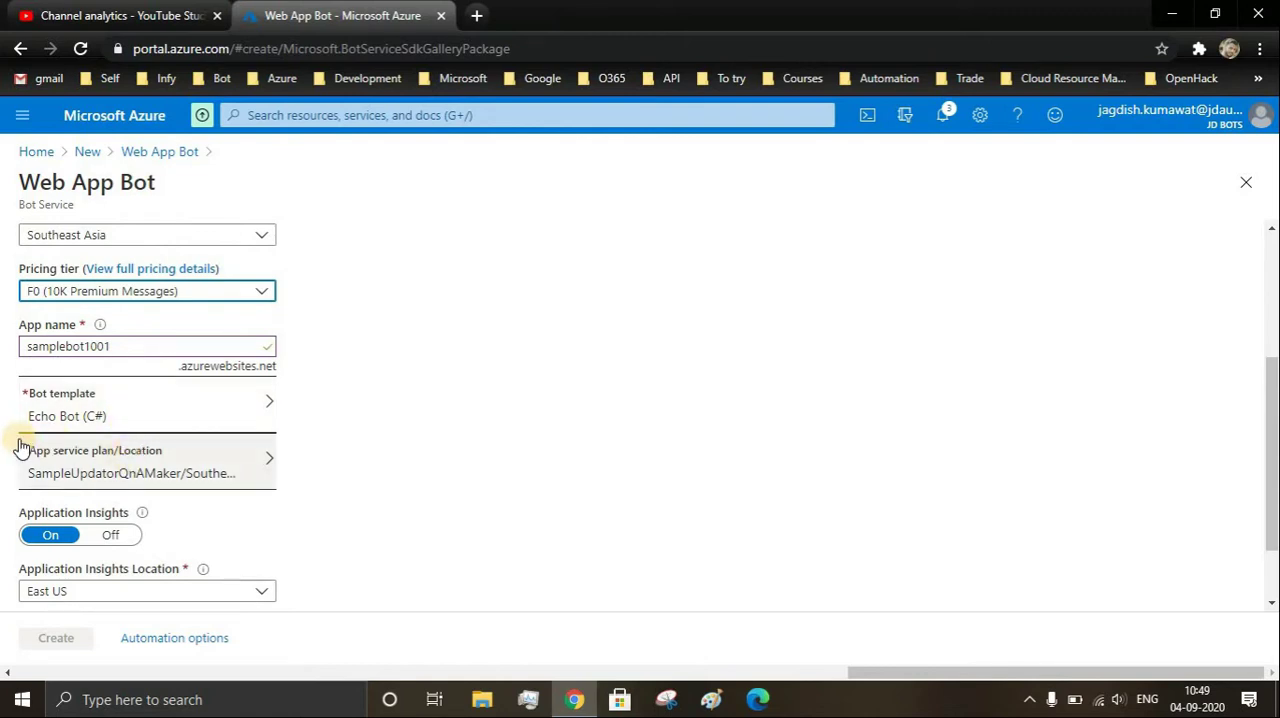
pyautogui.click(117, 536)
pyautogui.scroll(-1, 117, 536)
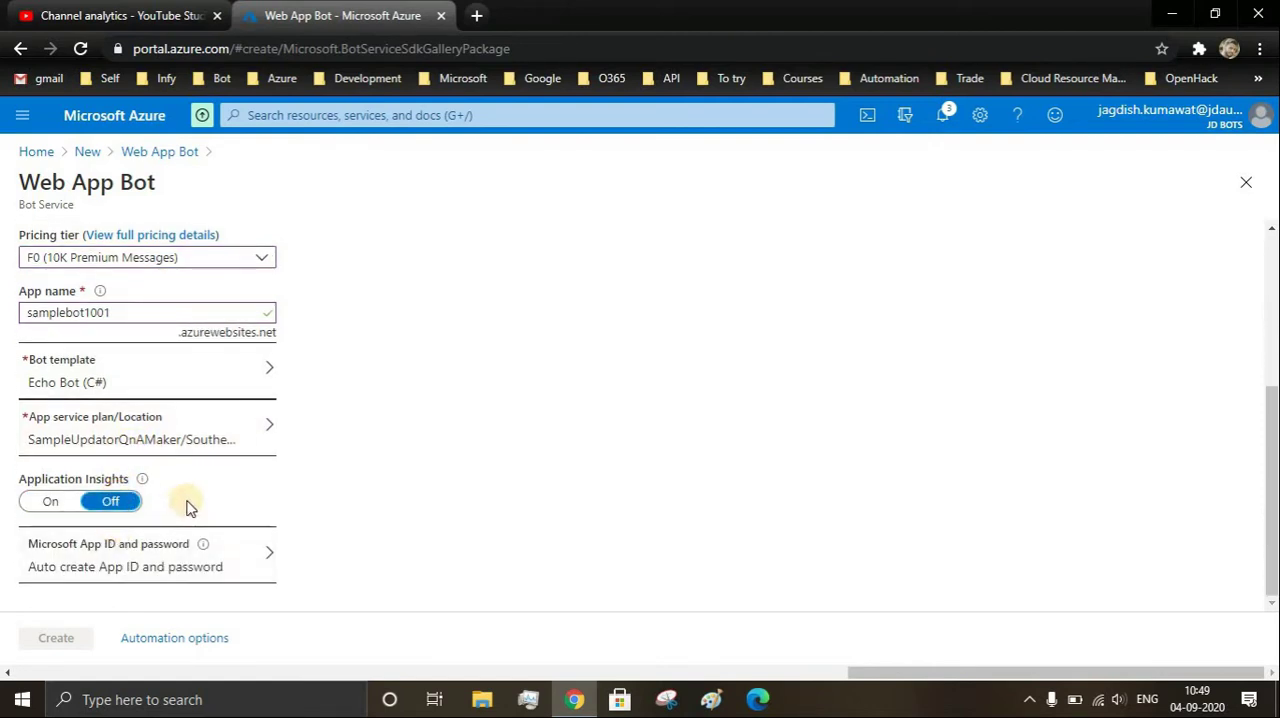
# - Review the whole Web App Bot form, including the validation error under the subscription
pyautogui.scroll(2, 189, 505)
pyautogui.scroll(1, 189, 505)
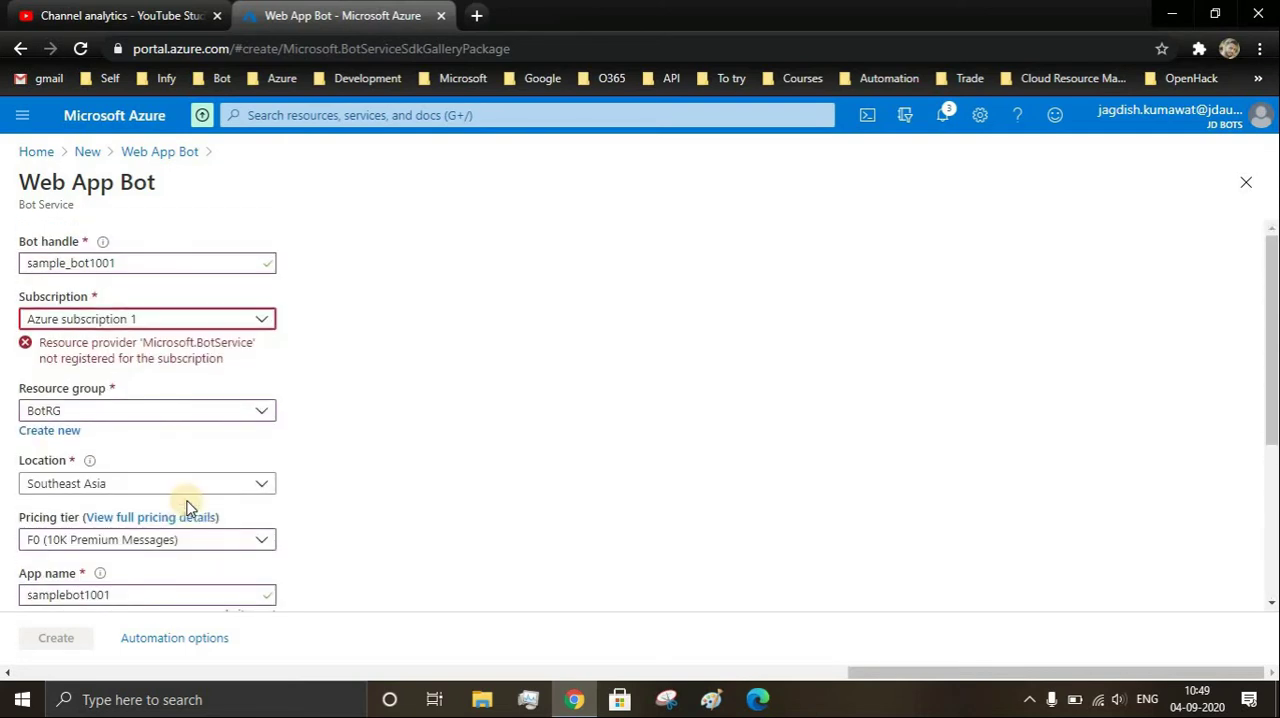
pyautogui.scroll(-3, 189, 505)
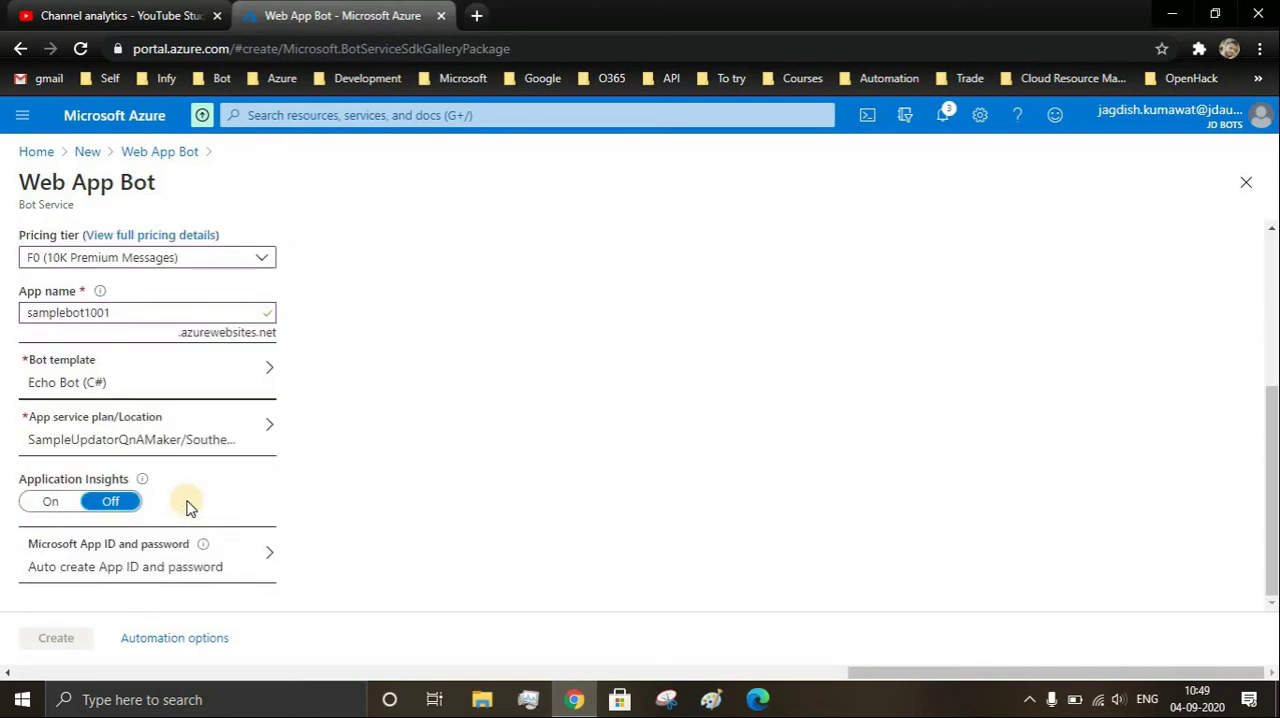
pyautogui.scroll(3, 189, 505)
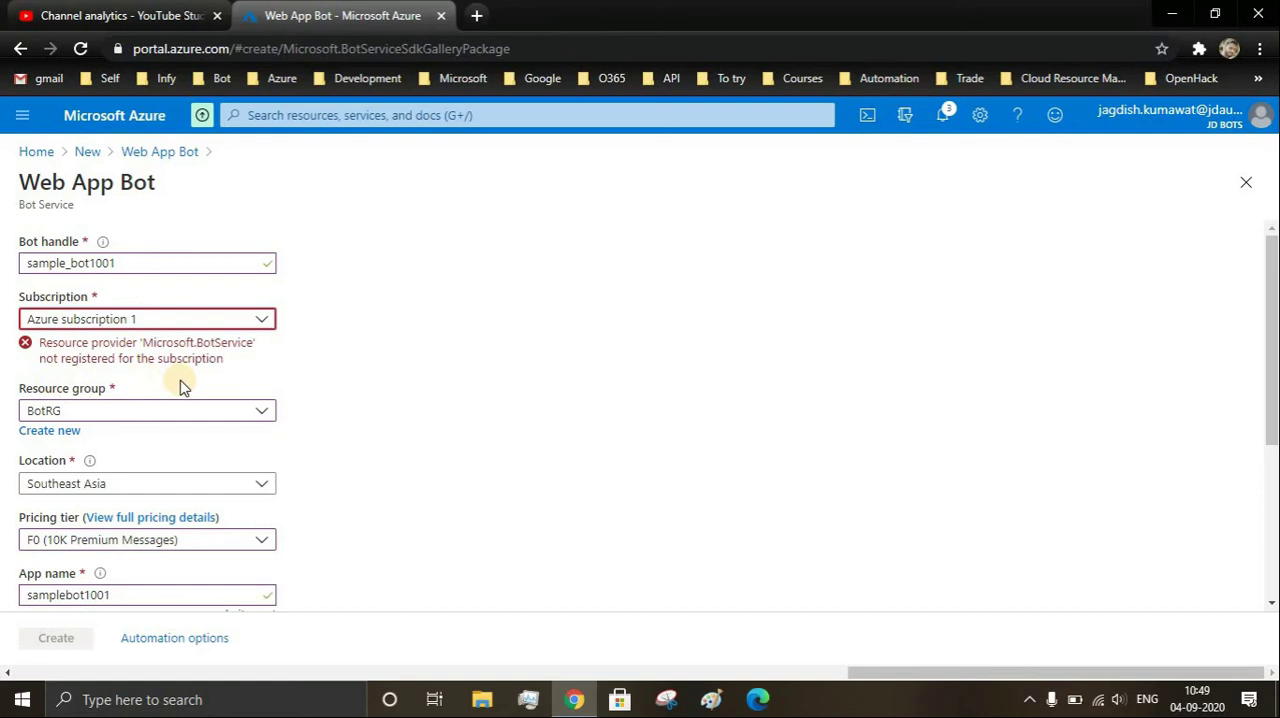
pyautogui.scroll(-3, 180, 388)
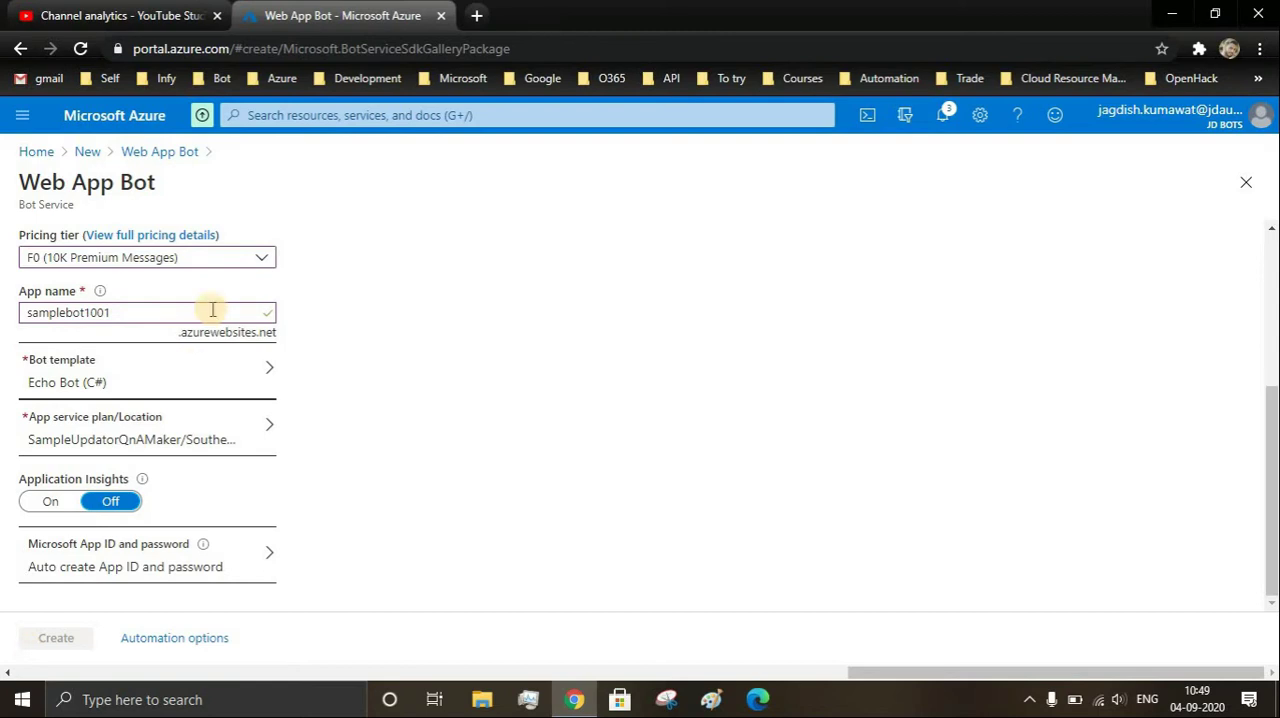
pyautogui.scroll(3, 213, 310)
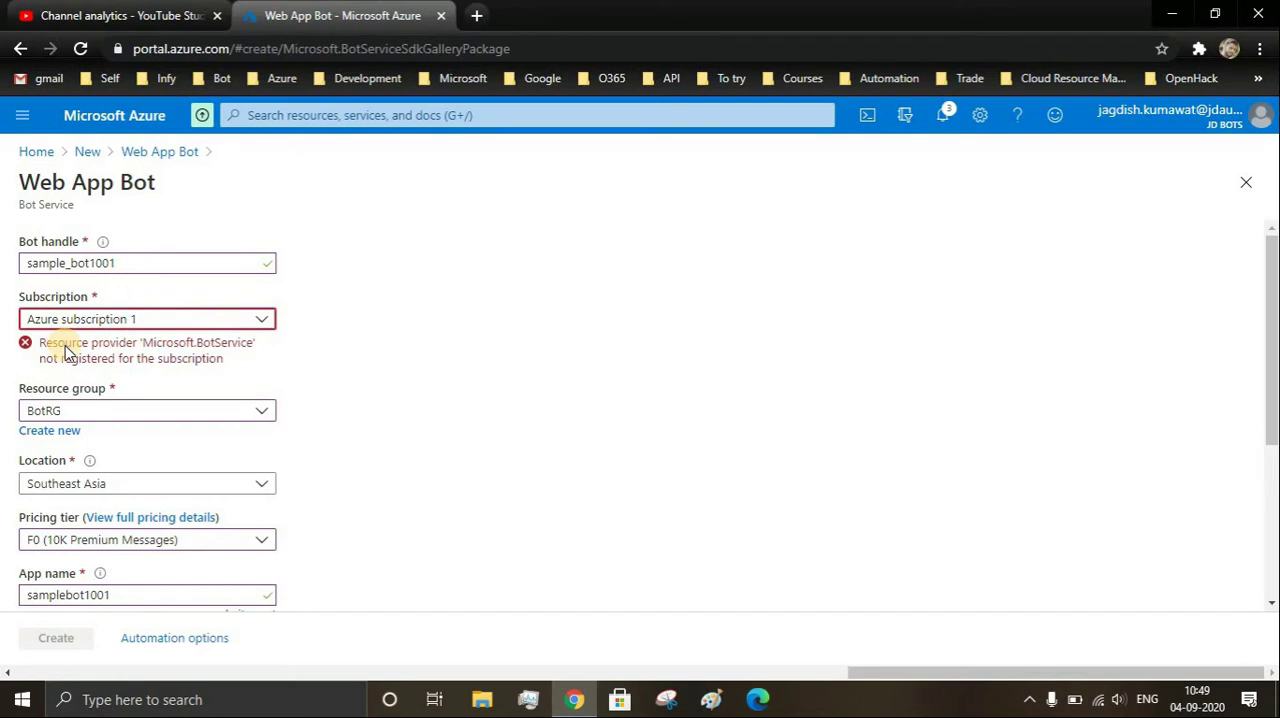
pyautogui.scroll(-1, 66, 352)
pyautogui.scroll(-2, 66, 352)
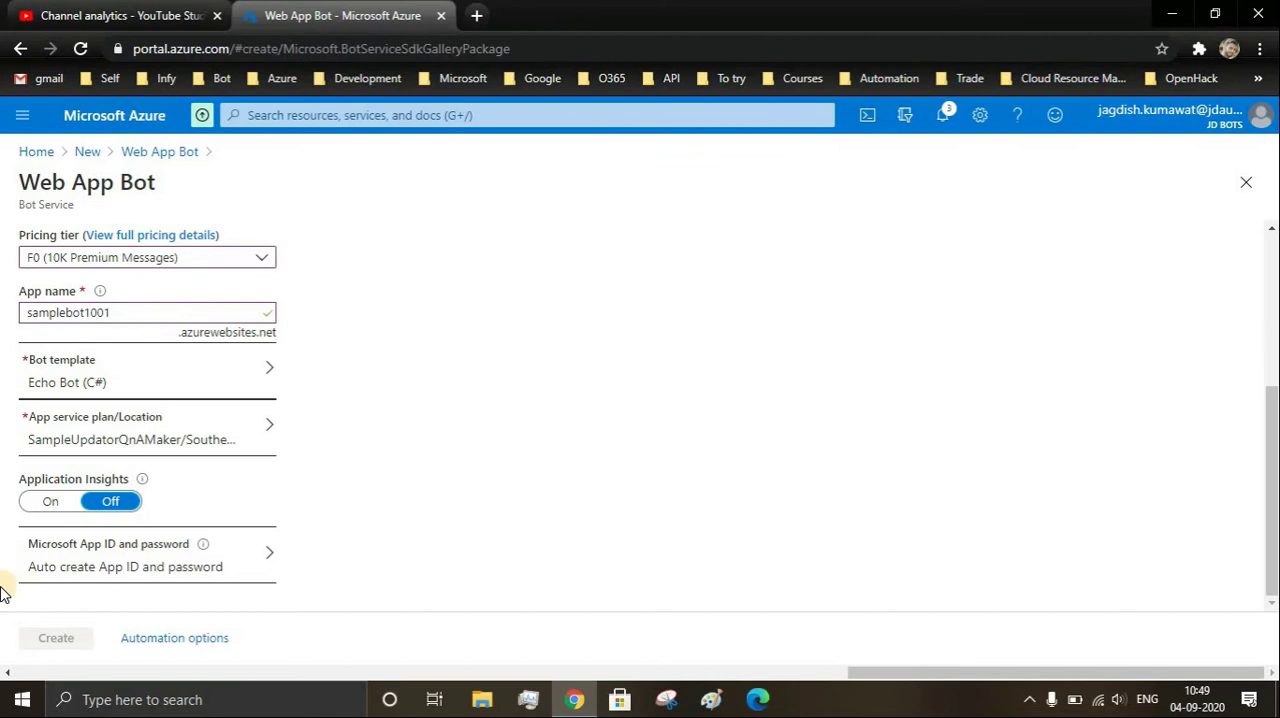
pyautogui.scroll(3, 3, 590)
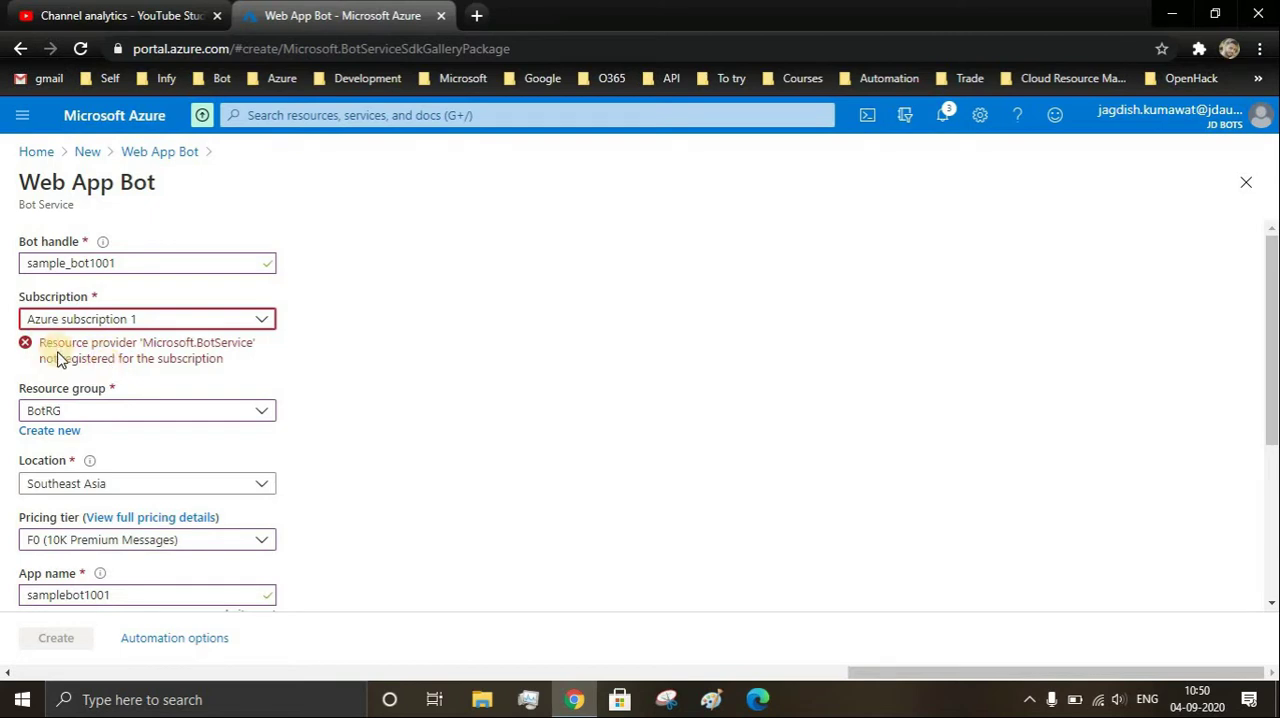
pyautogui.scroll(-3, 57, 358)
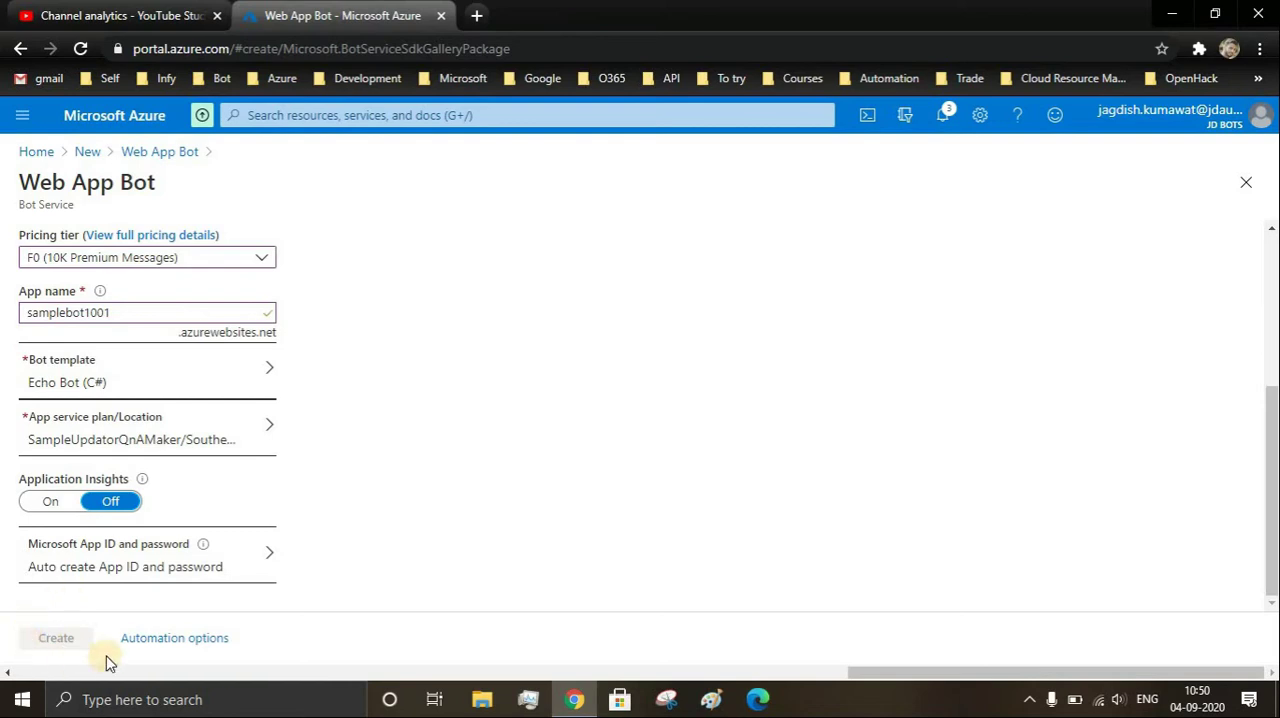
# - Leave the unsaved bot form and open the Azure portal home page from the saved Azure bookmarks
pyautogui.click(482, 15)
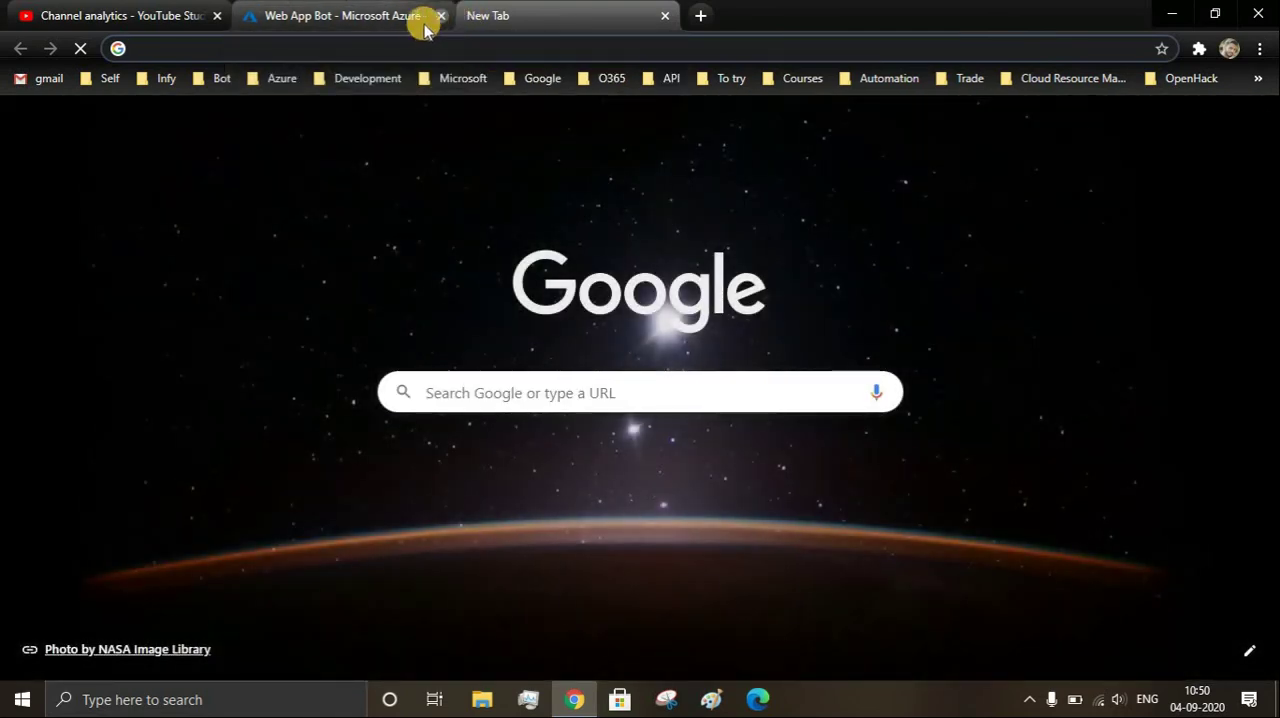
pyautogui.click(415, 18)
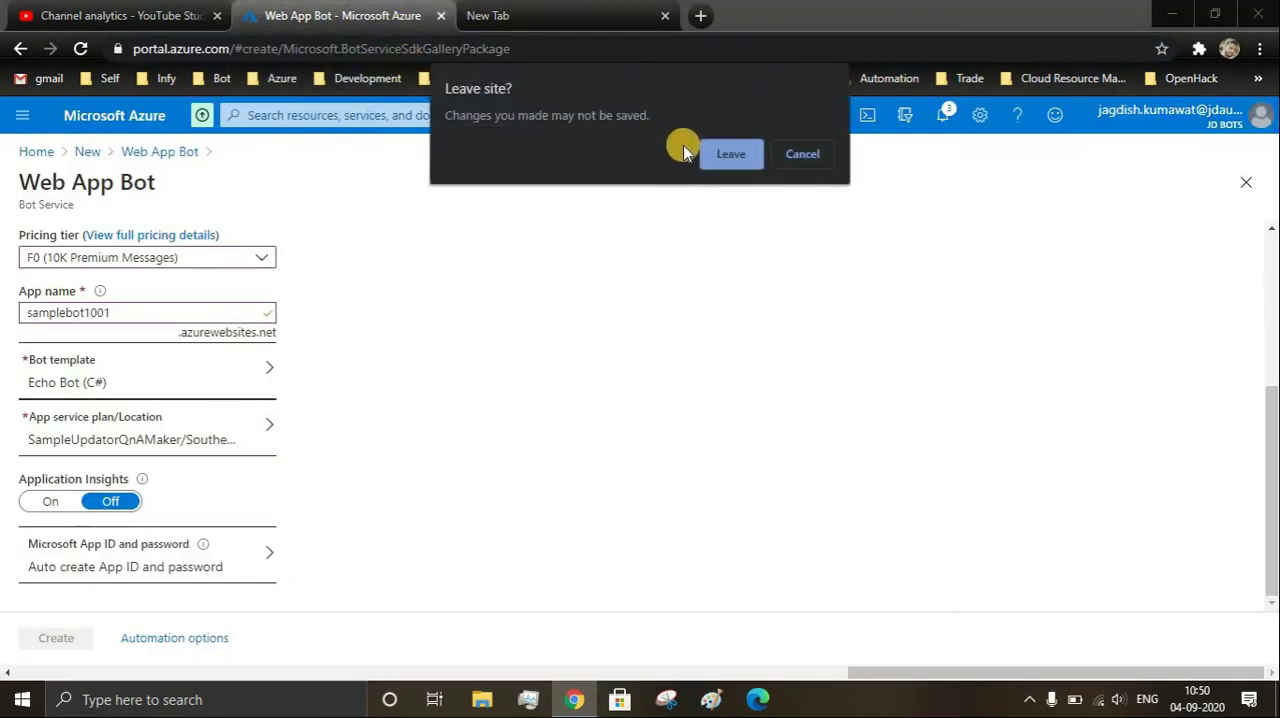
pyautogui.click(729, 154)
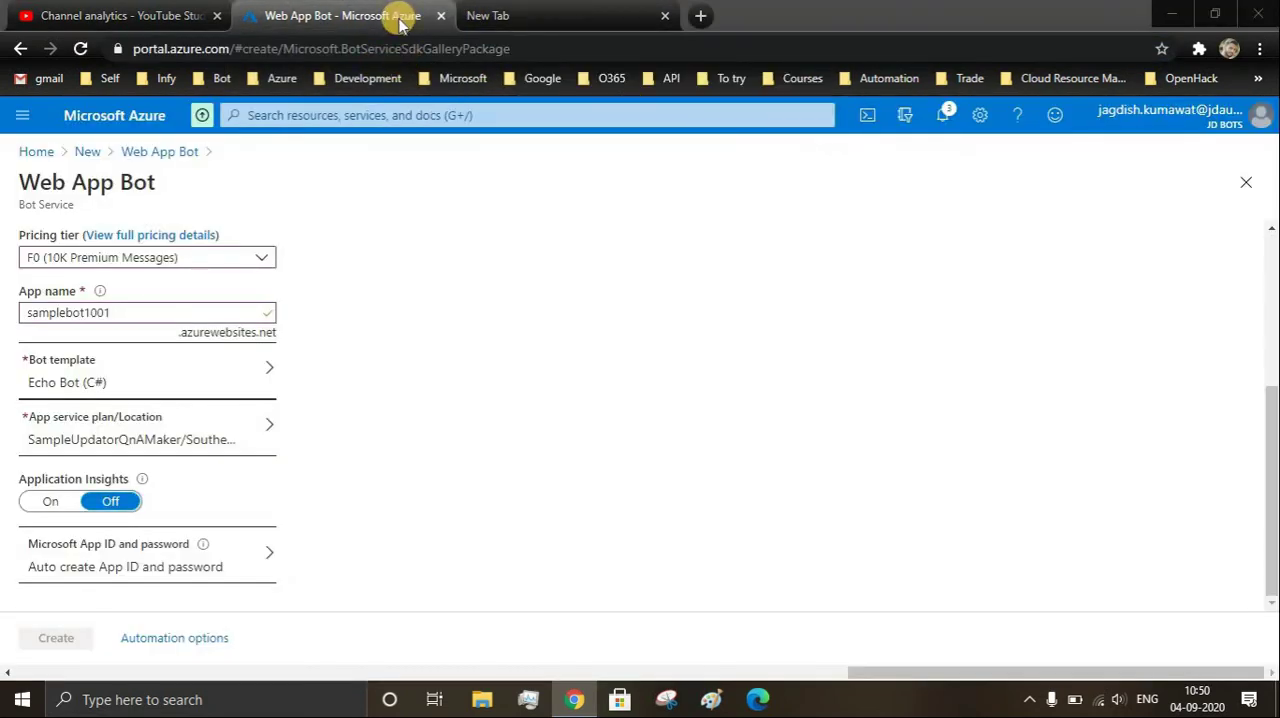
pyautogui.click(278, 81)
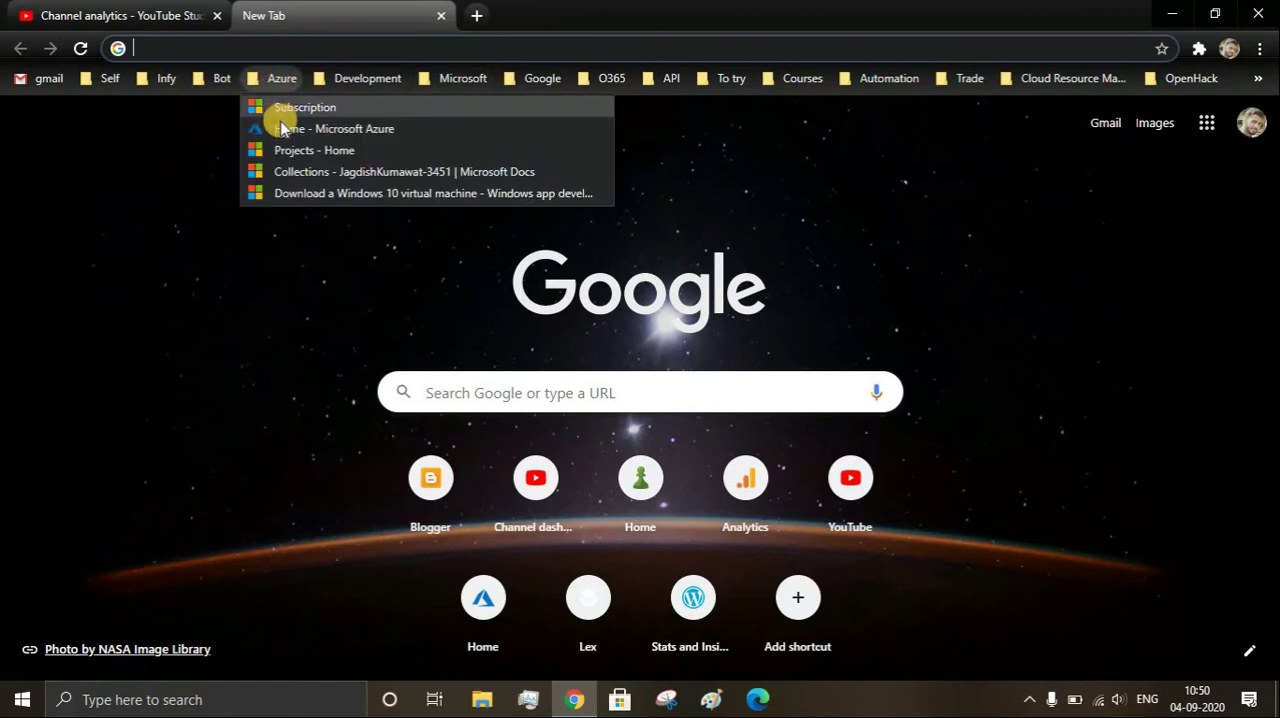
pyautogui.click(281, 128)
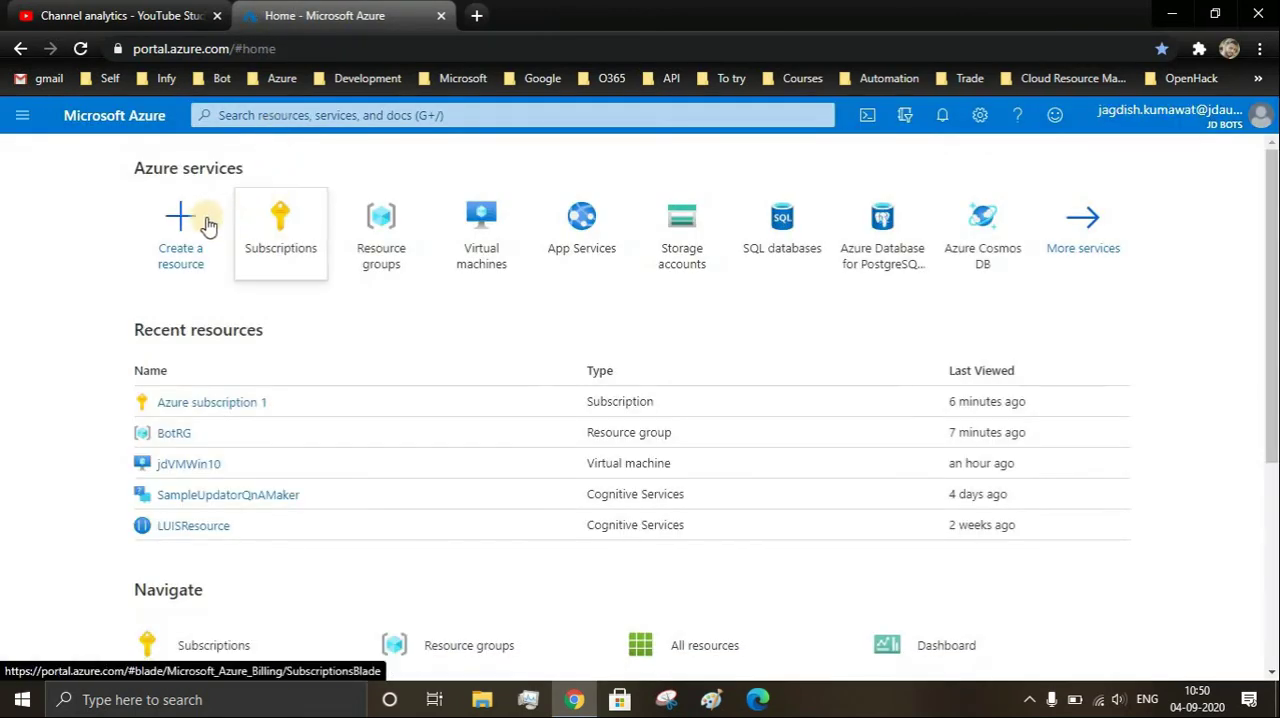
# - Reopen the creation form by searching the Marketplace for "web app bot" and check its subscription field
pyautogui.click(181, 232)
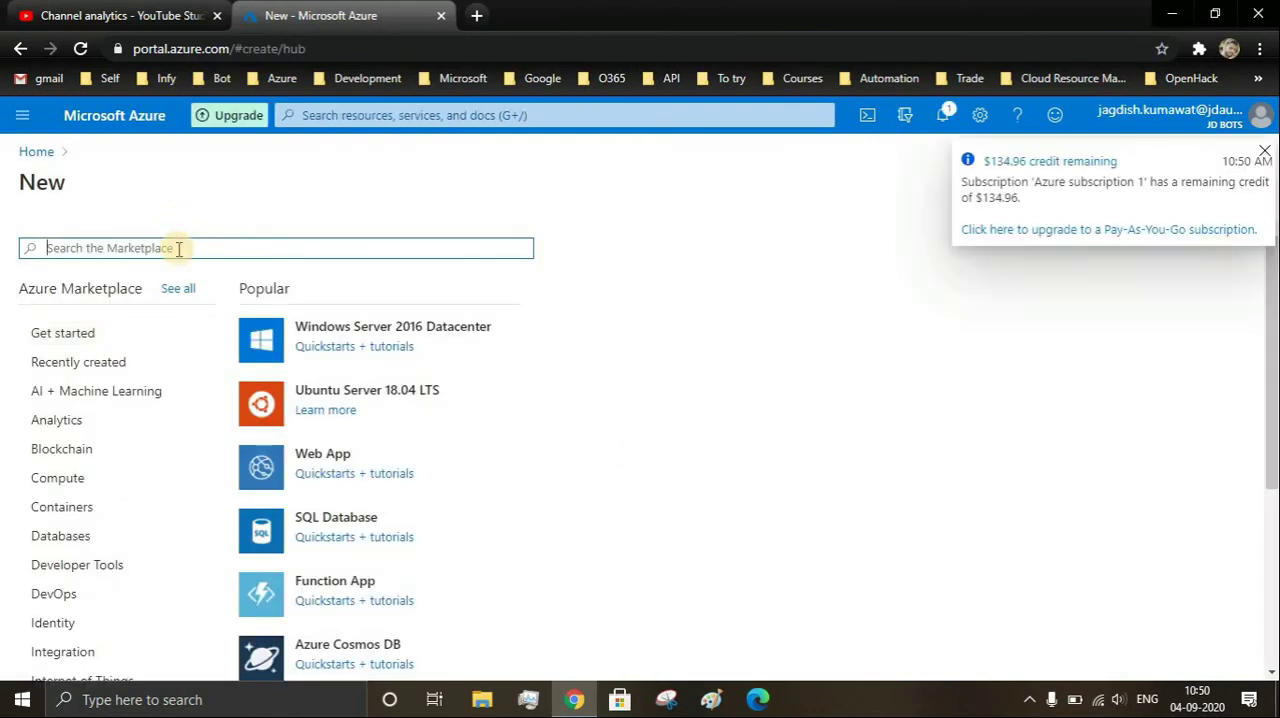
pyautogui.write('web a')
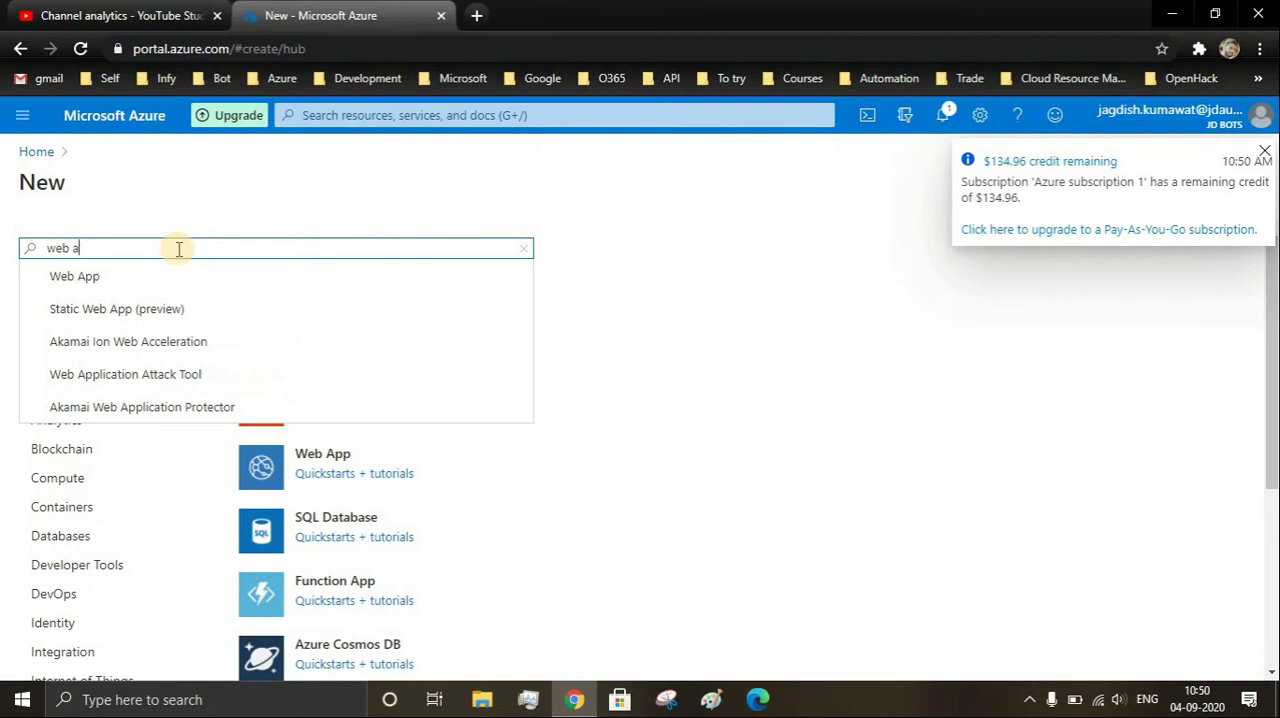
pyautogui.write('pp bot')
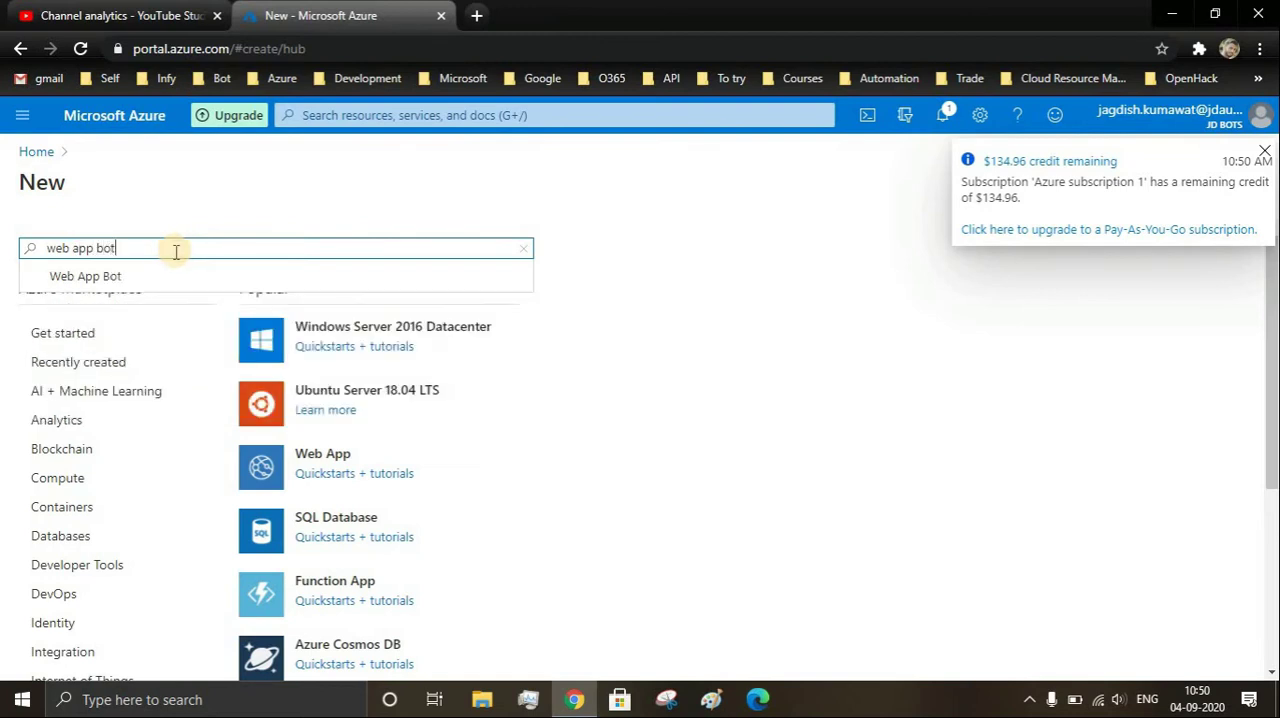
pyautogui.click(150, 276)
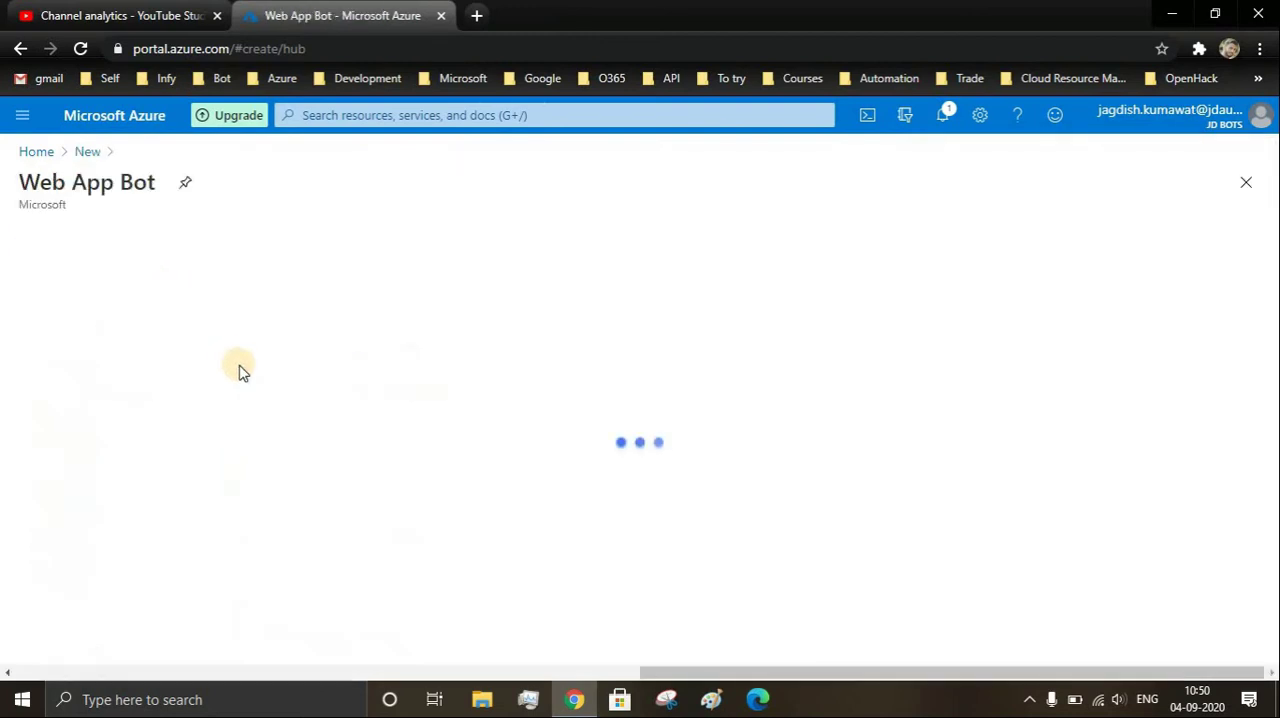
pyautogui.click(176, 313)
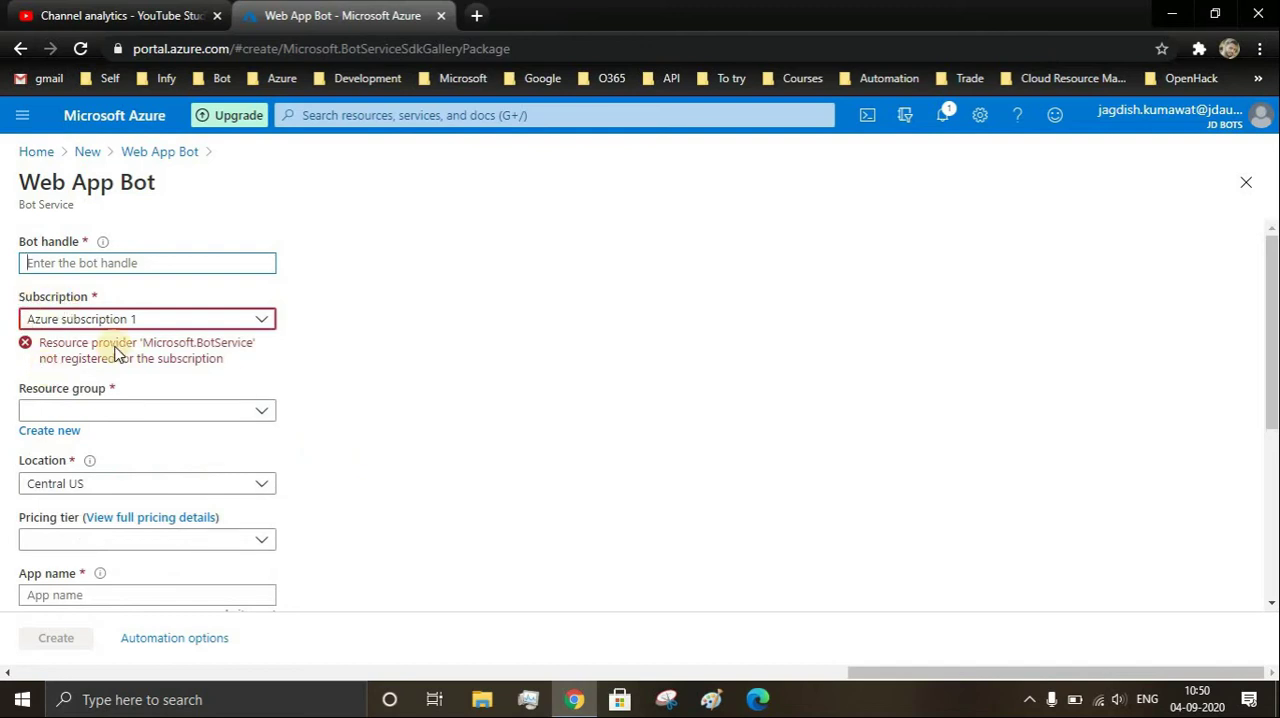
pyautogui.scroll(-3, 115, 350)
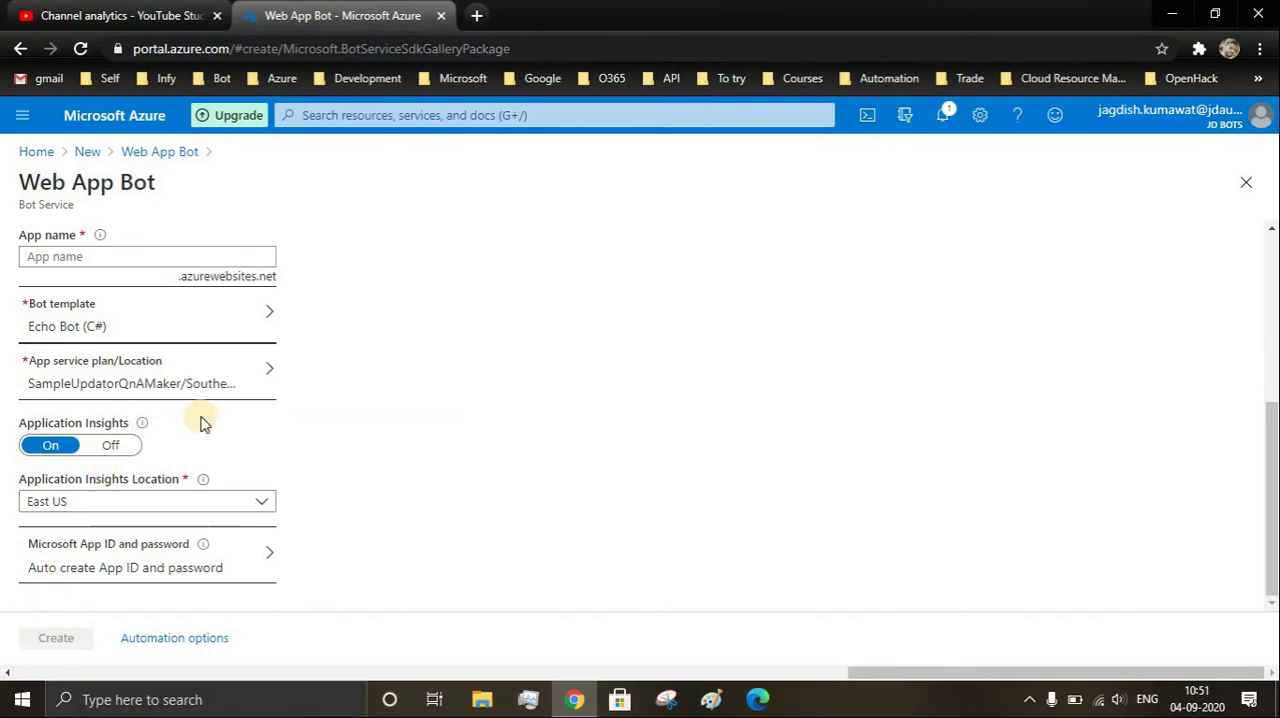
pyautogui.scroll(3, 200, 423)
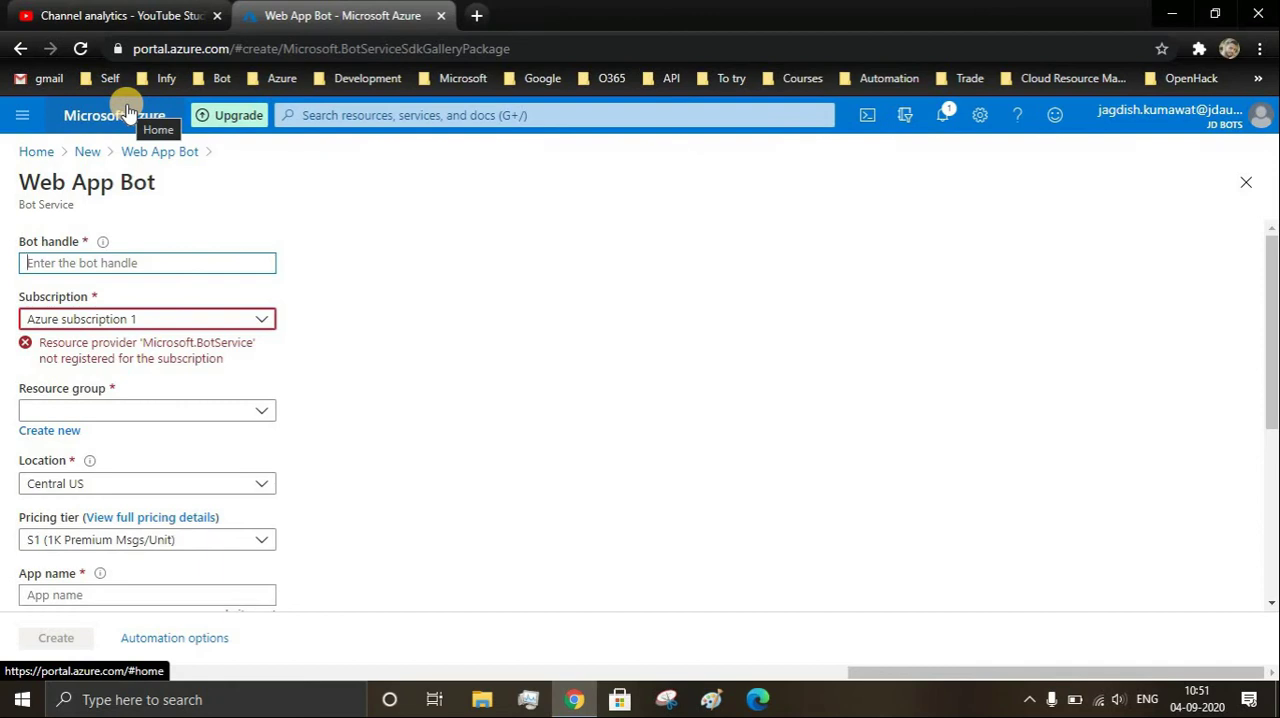
# - Leave the bot form and open the resource providers list of the subscription Azure subscription 1
pyautogui.click(38, 151)
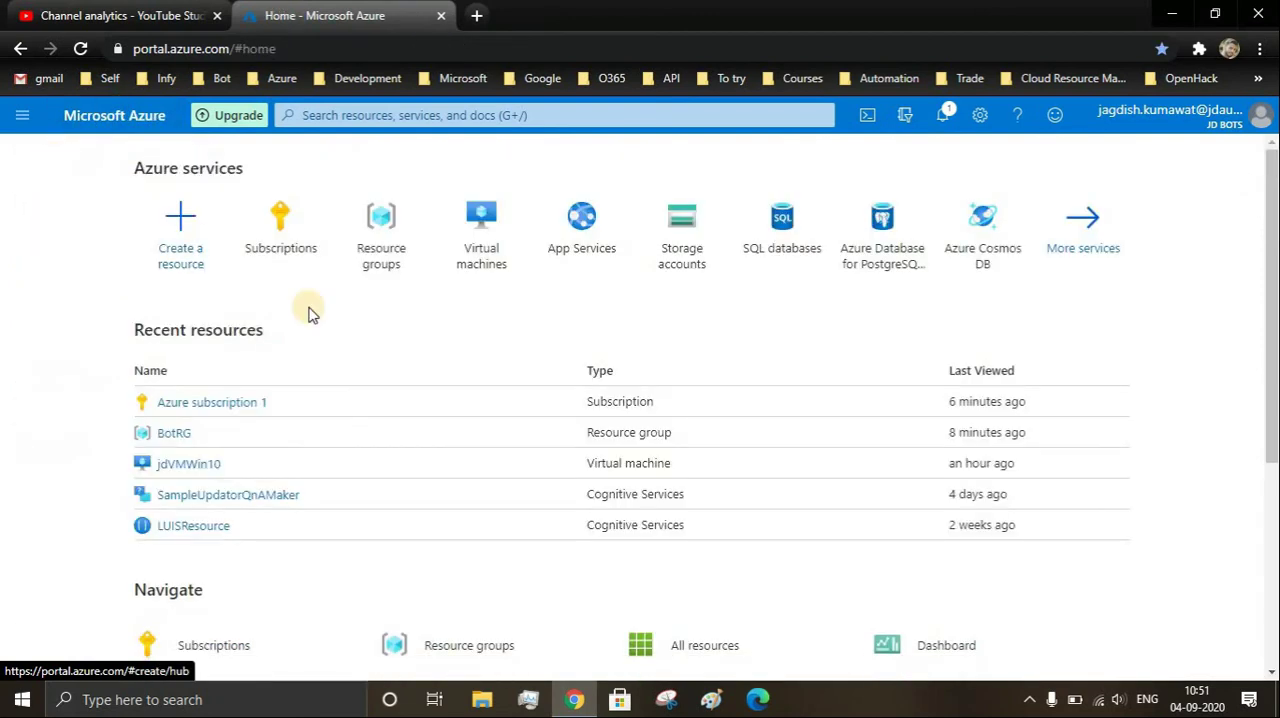
pyautogui.click(276, 239)
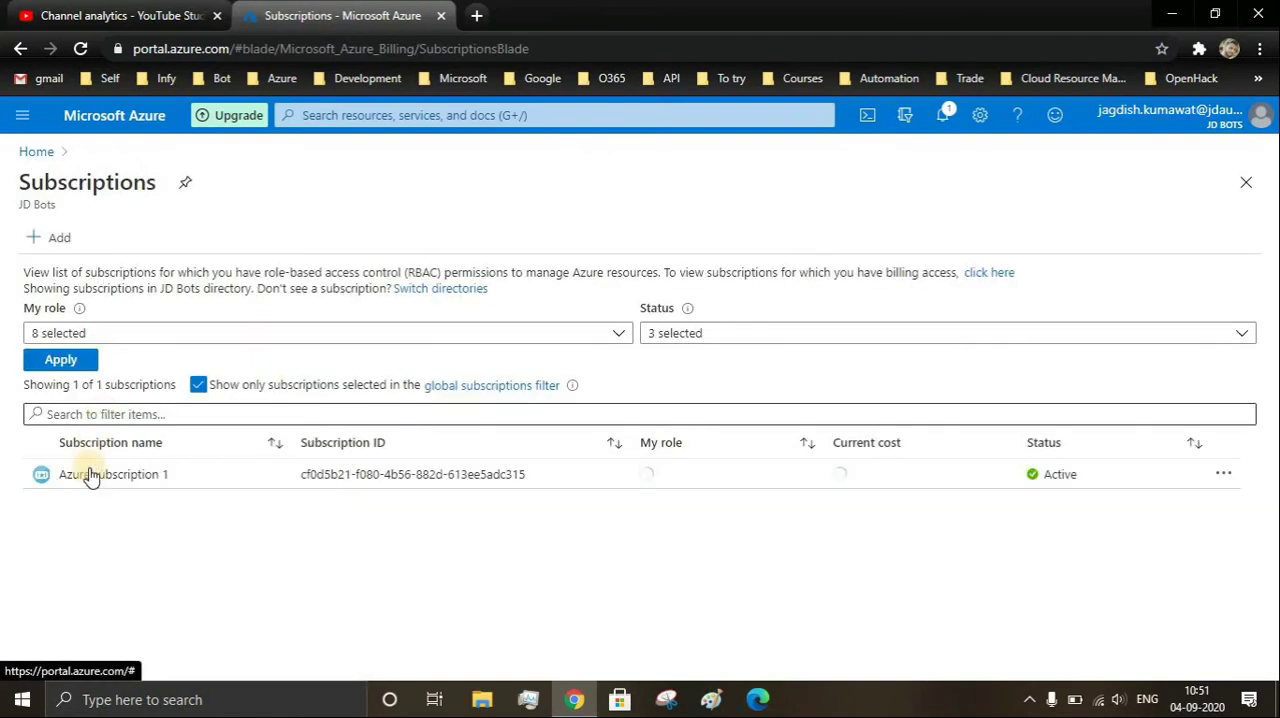
pyautogui.click(90, 476)
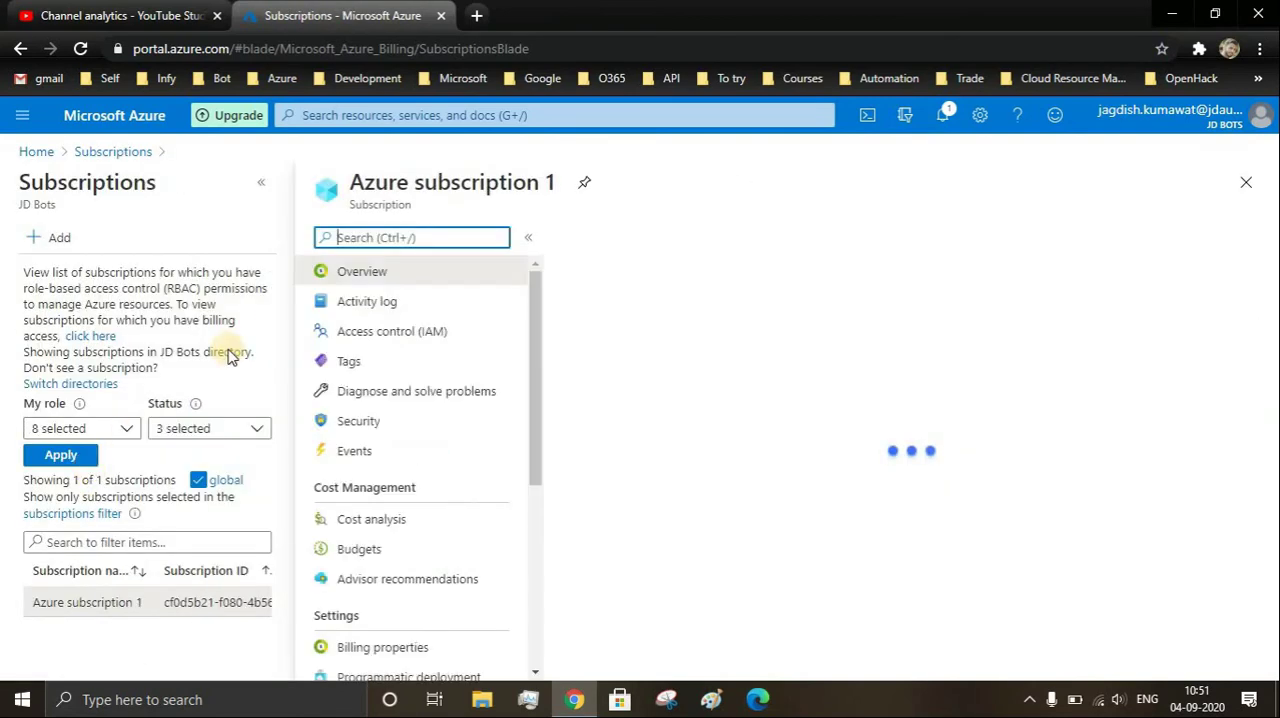
pyautogui.scroll(-3, 462, 565)
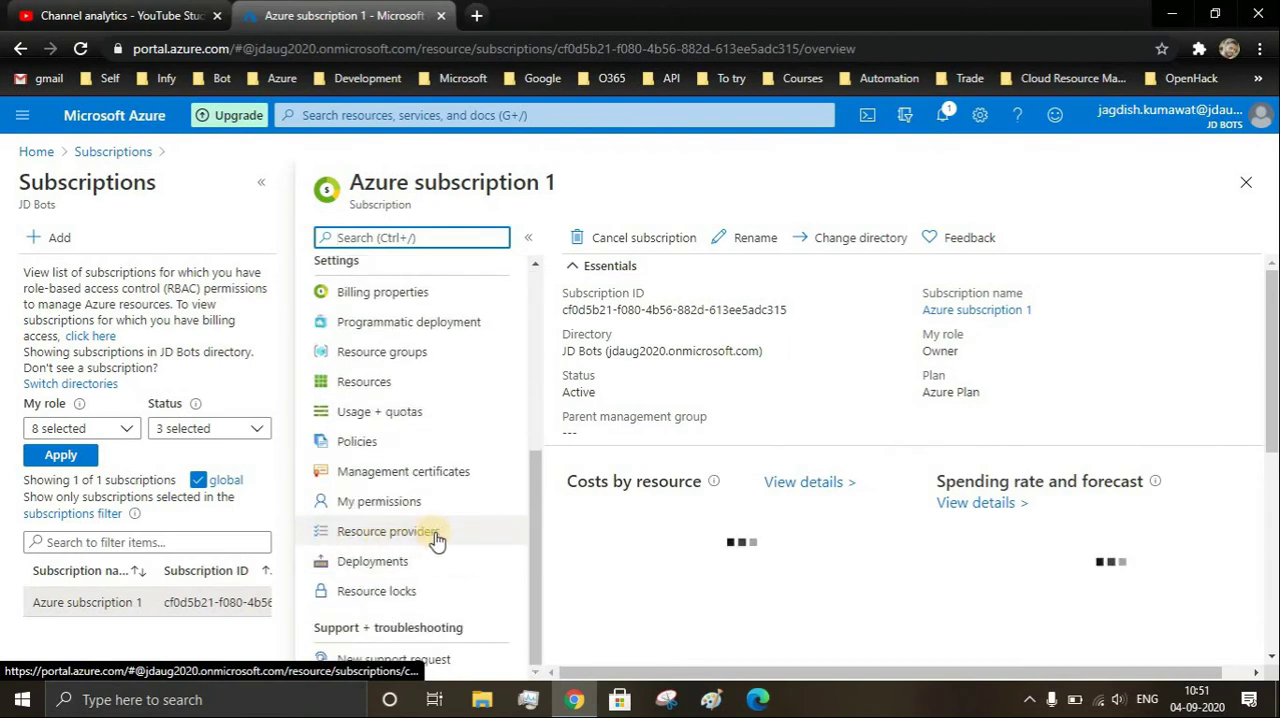
pyautogui.click(376, 537)
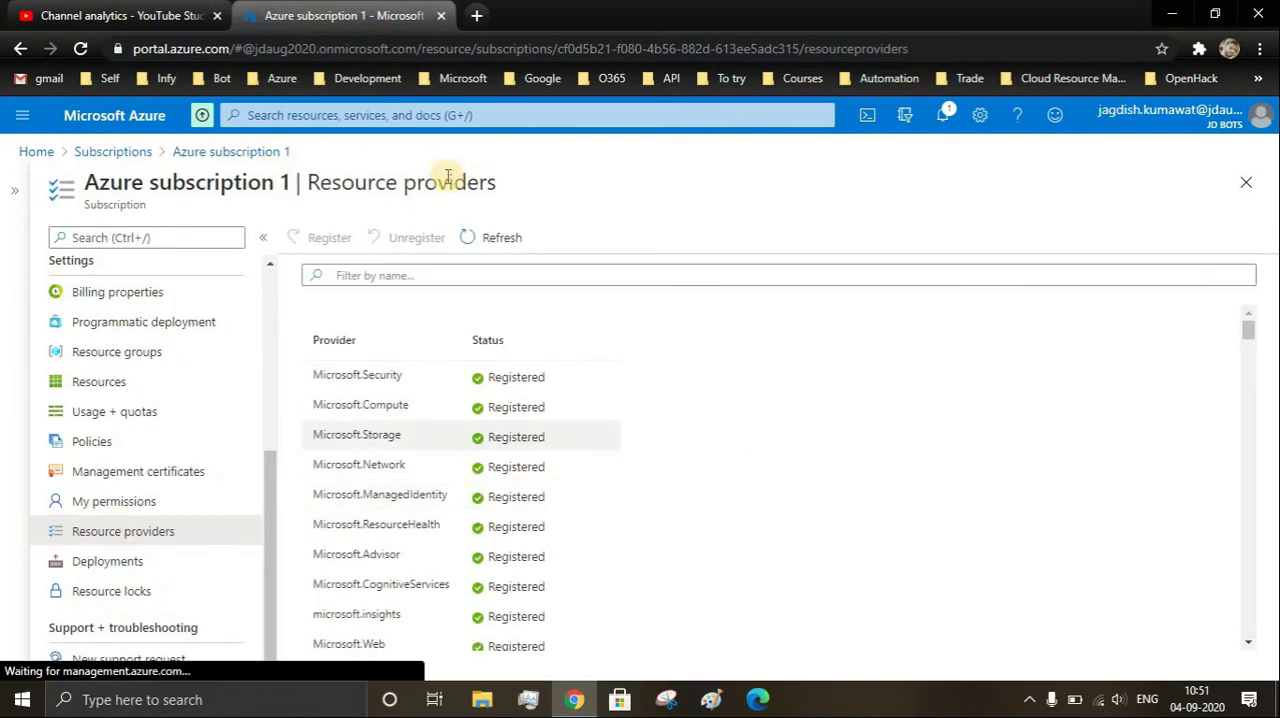
# - Filter the resource providers by "bot" and register Microsoft.BotService for the subscription
pyautogui.click(427, 268)
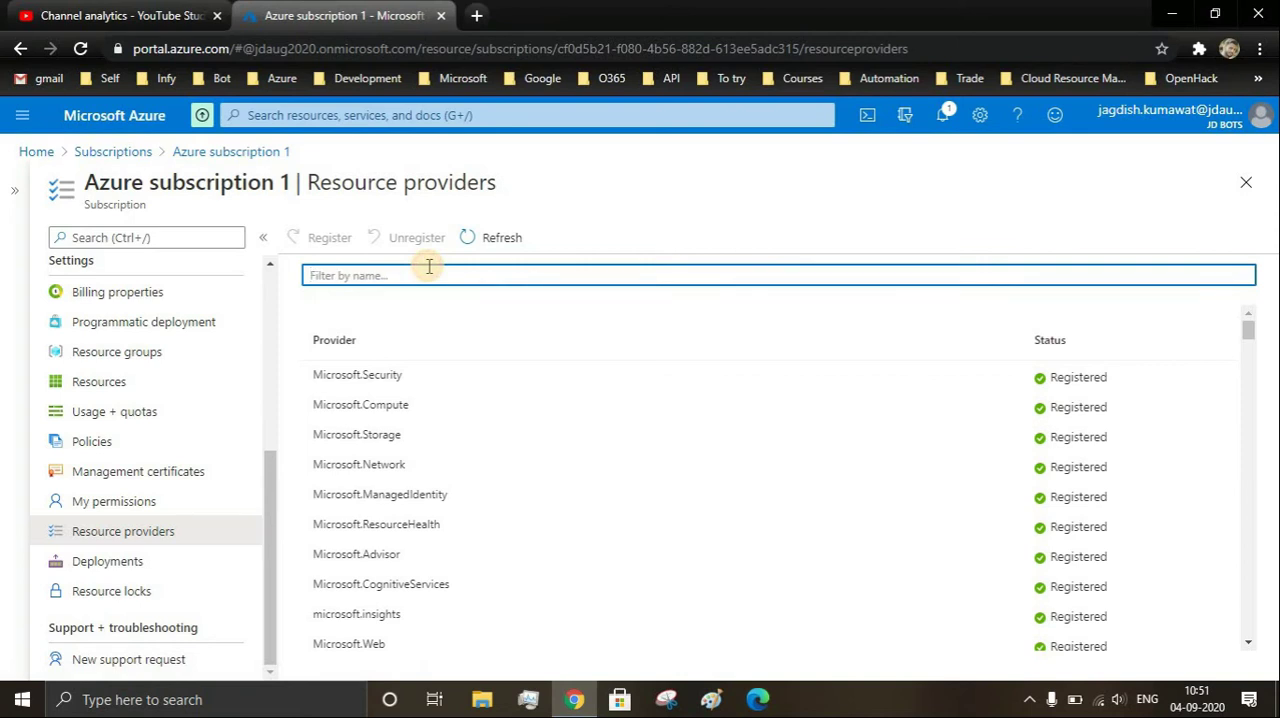
pyautogui.write('bot')
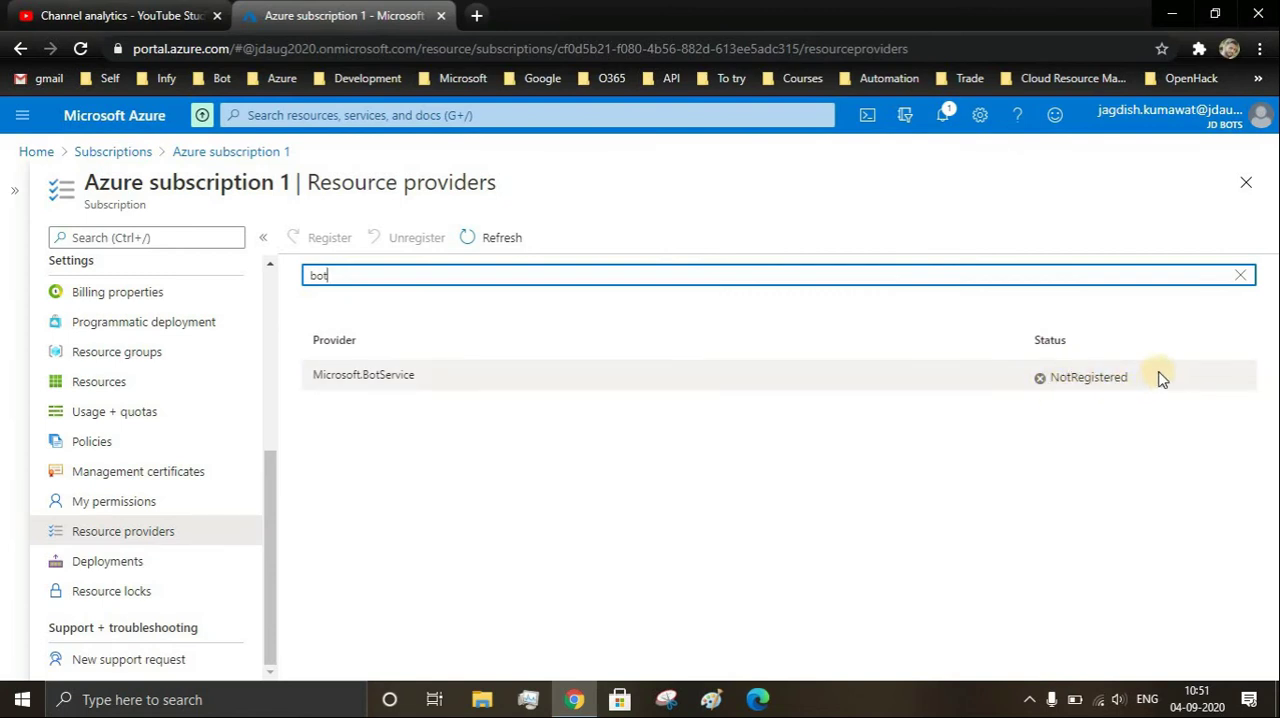
pyautogui.click(330, 370)
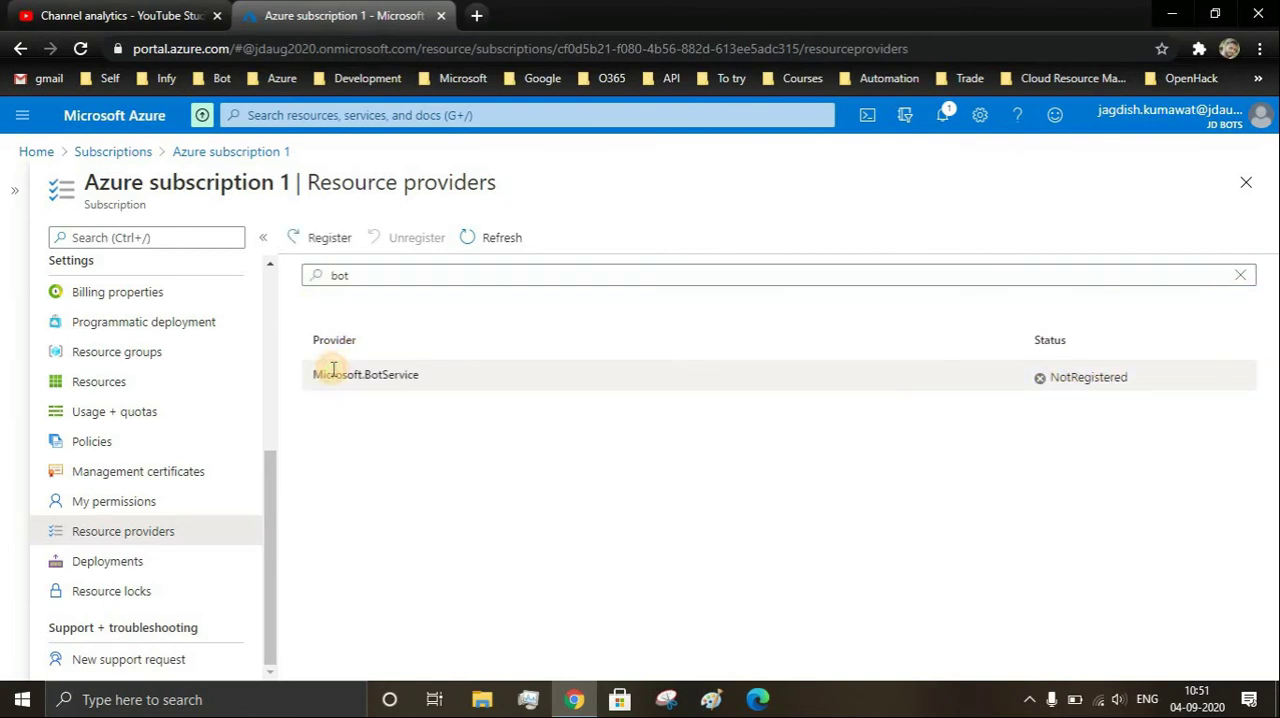
pyautogui.click(322, 241)
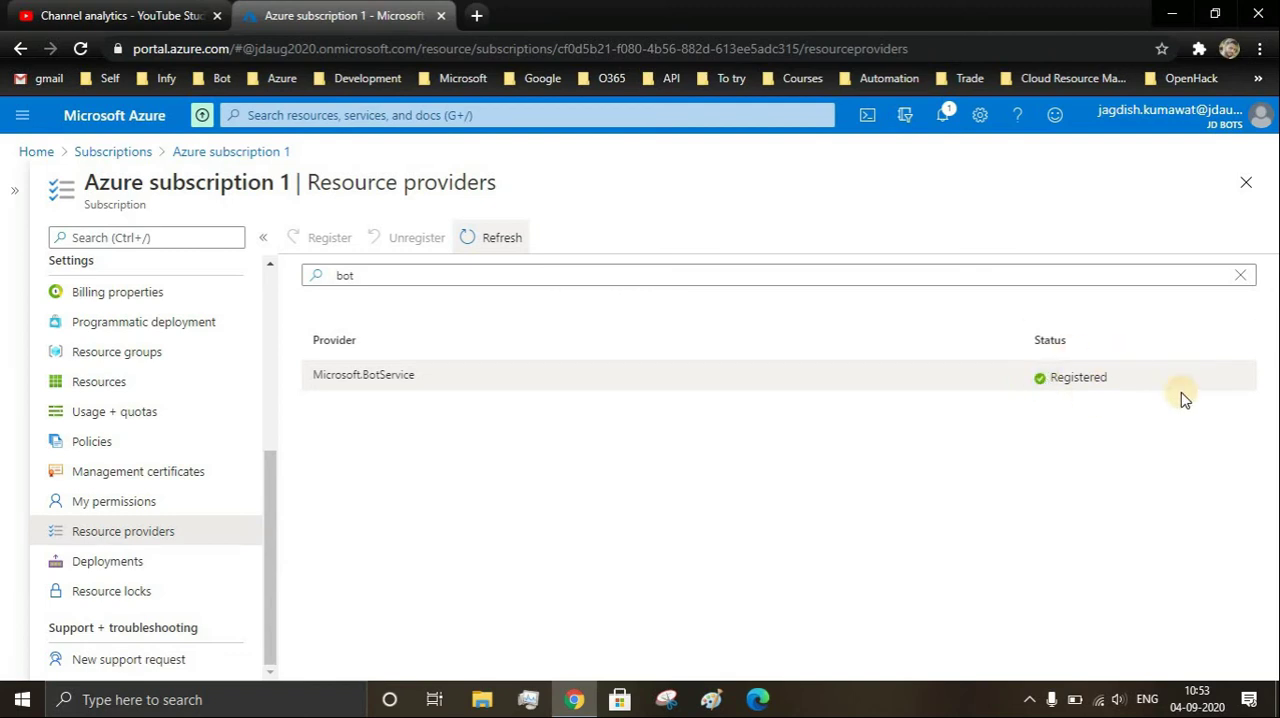
# - Start a new Web App Bot from the Marketplace by searching for "web app bot" and recheck the form's subscription field
pyautogui.click(36, 151)
pyautogui.click(172, 232)
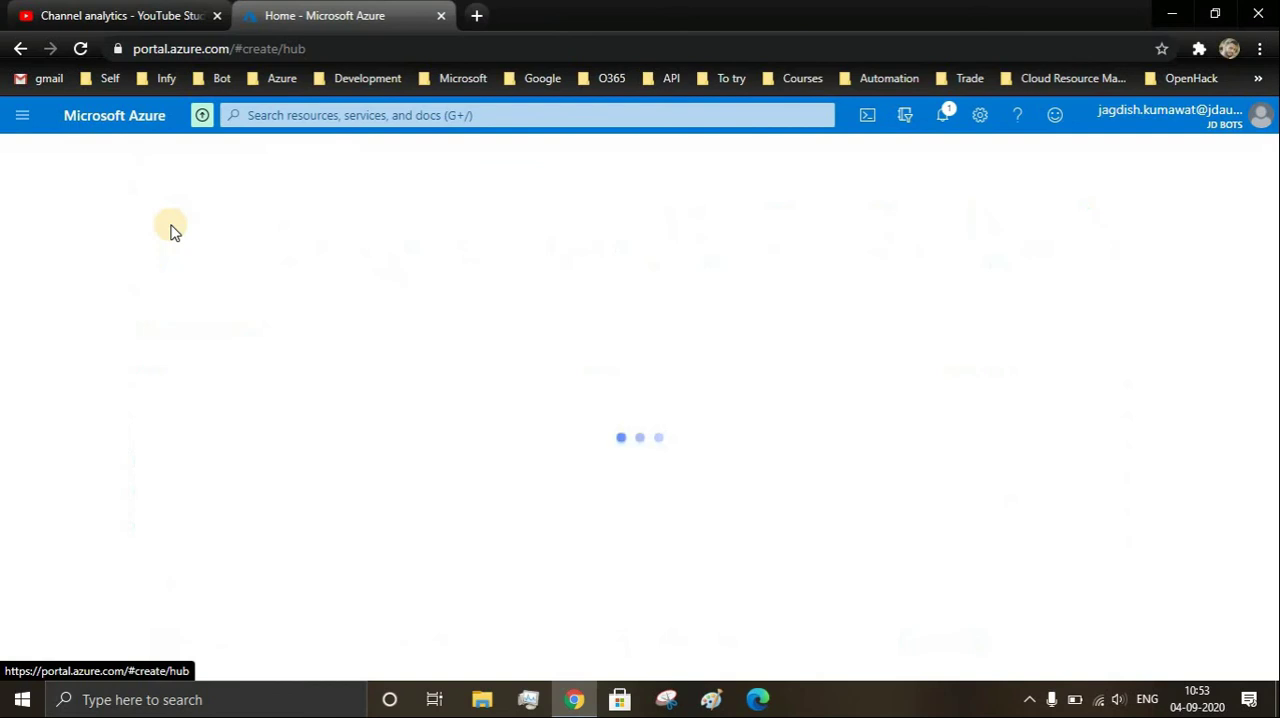
pyautogui.click(202, 250)
pyautogui.write('w')
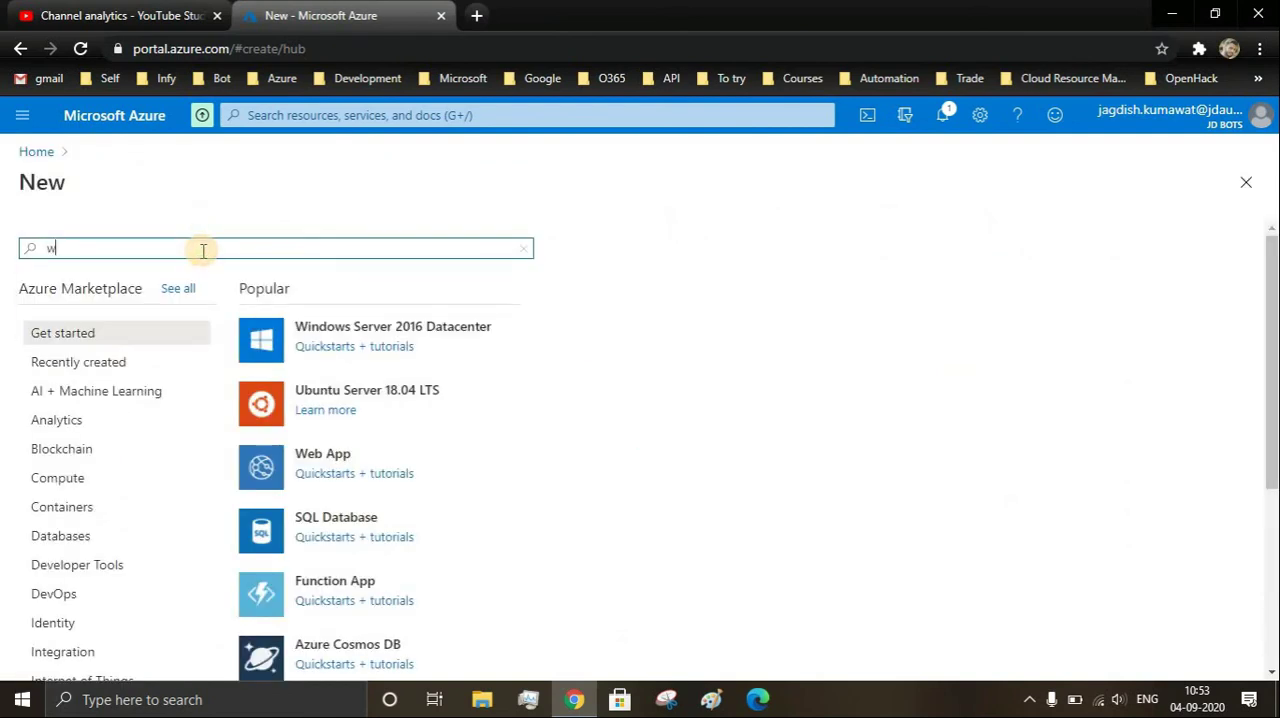
pyautogui.write('eb app bot')
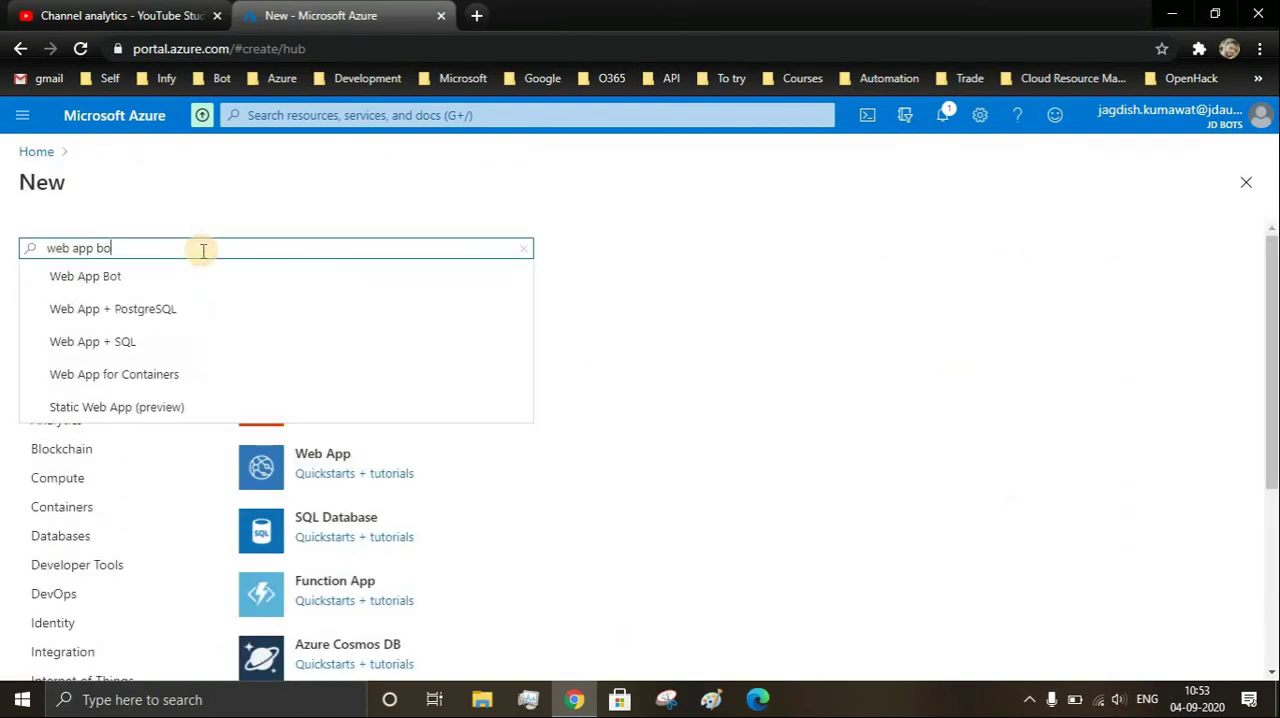
pyautogui.click(150, 274)
pyautogui.click(186, 309)
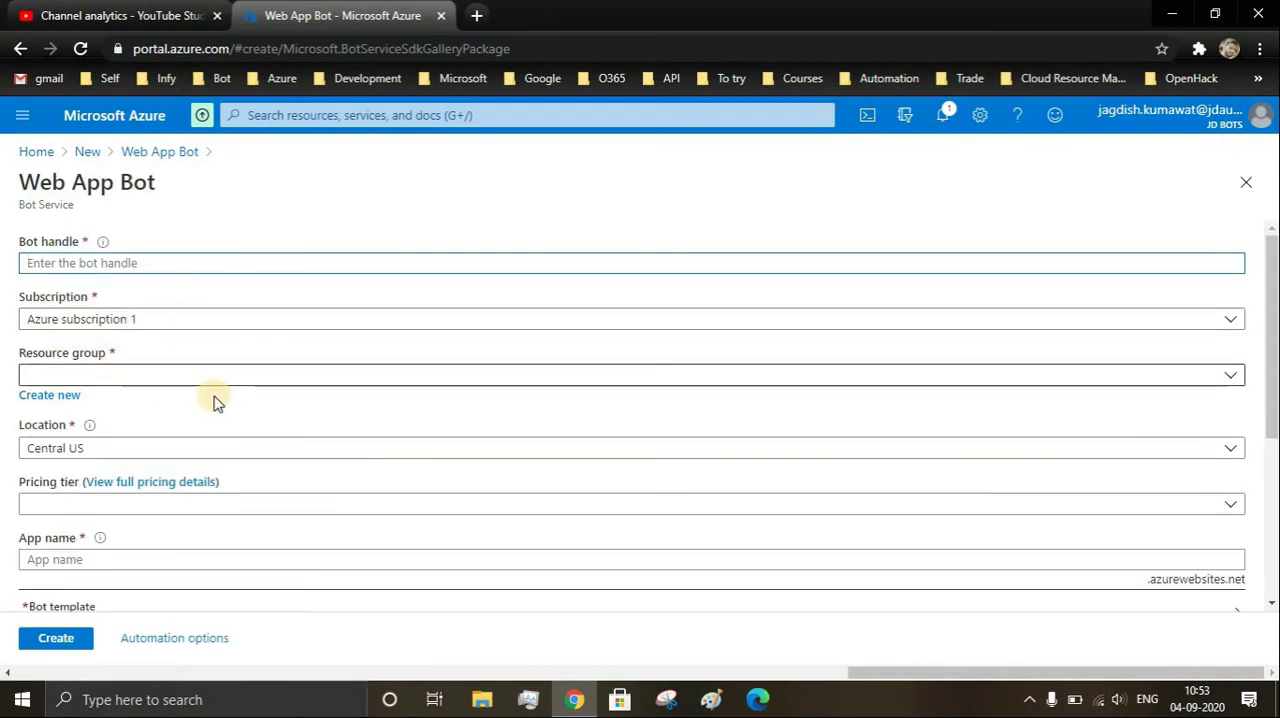
pyautogui.click(90, 327)
pyautogui.click(90, 327)
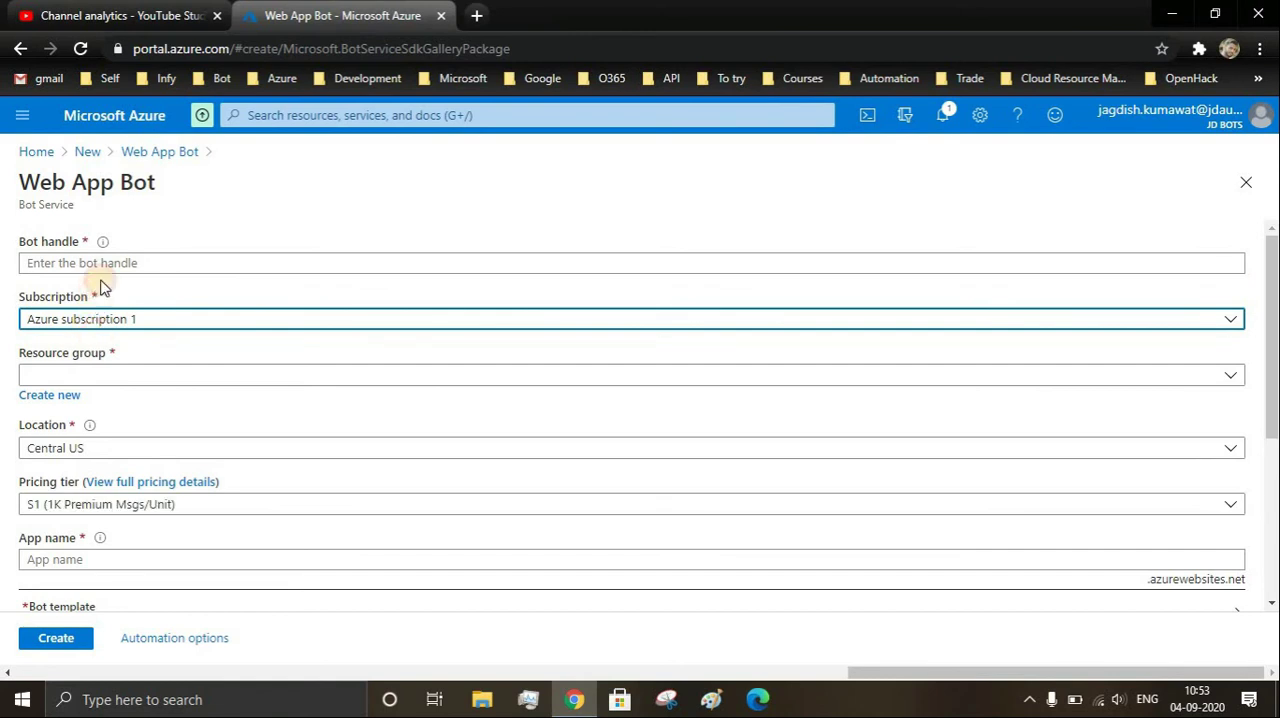
# - Enter samplebot1001 as the bot handle
pyautogui.click(61, 265)
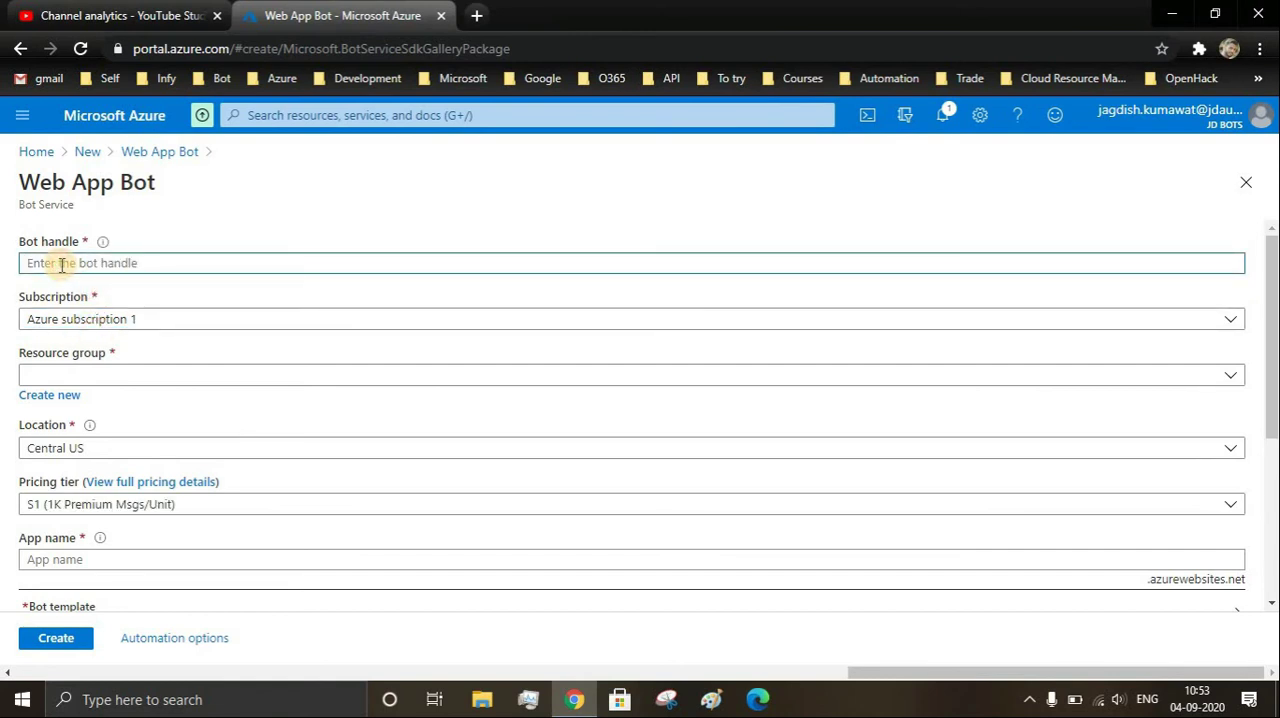
pyautogui.write('samp')
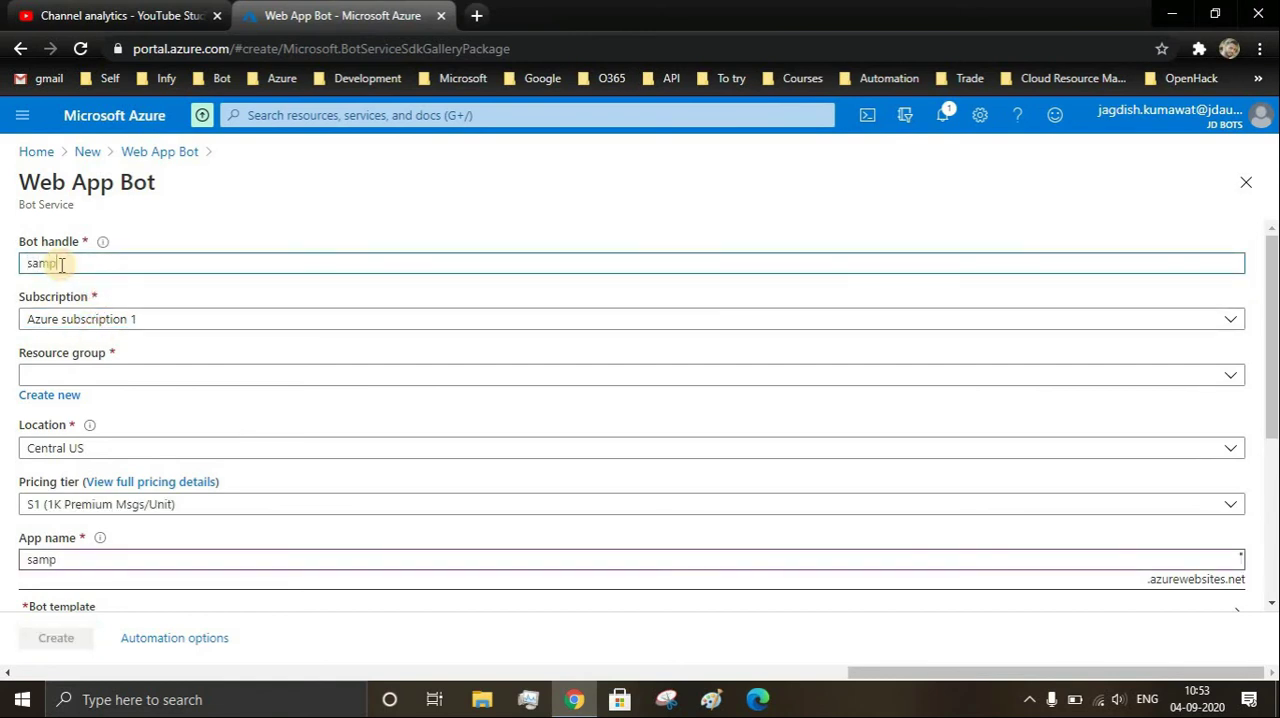
pyautogui.write('lebot1001')
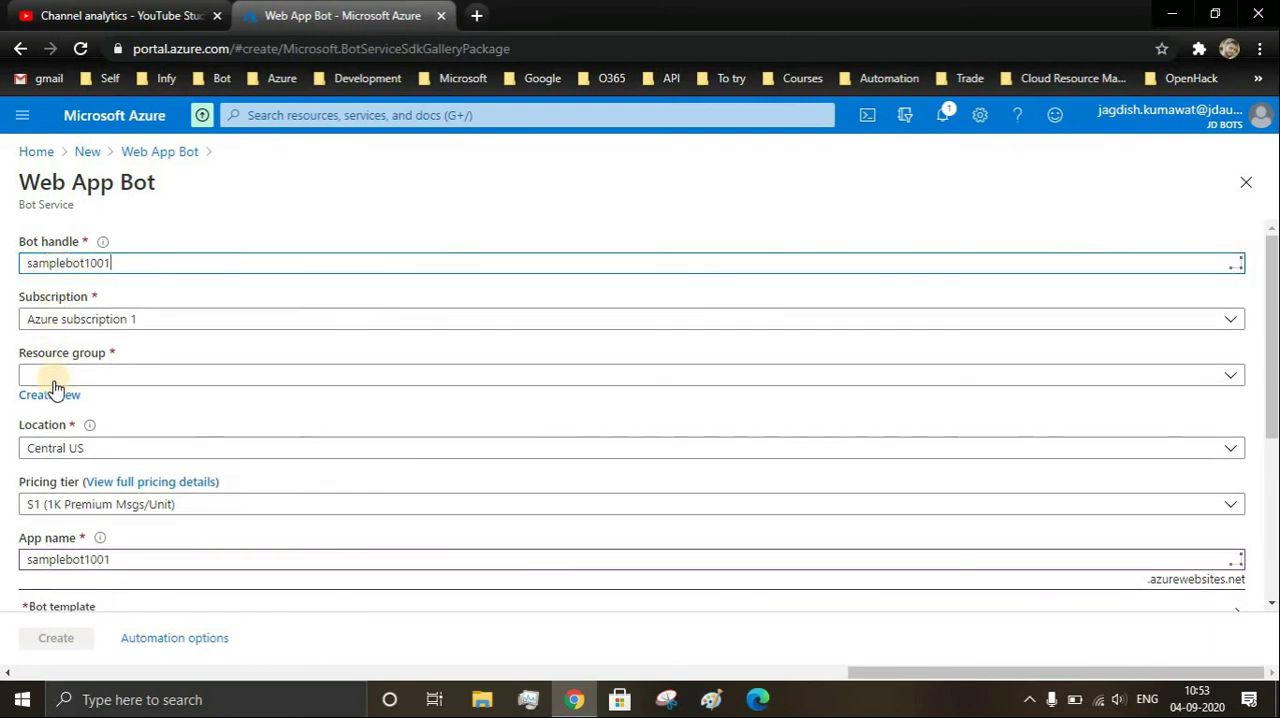
# - Assign the bot to the existing resource group BotRG and set its pricing tier to F0 (10K Premium Messages)
pyautogui.click(57, 379)
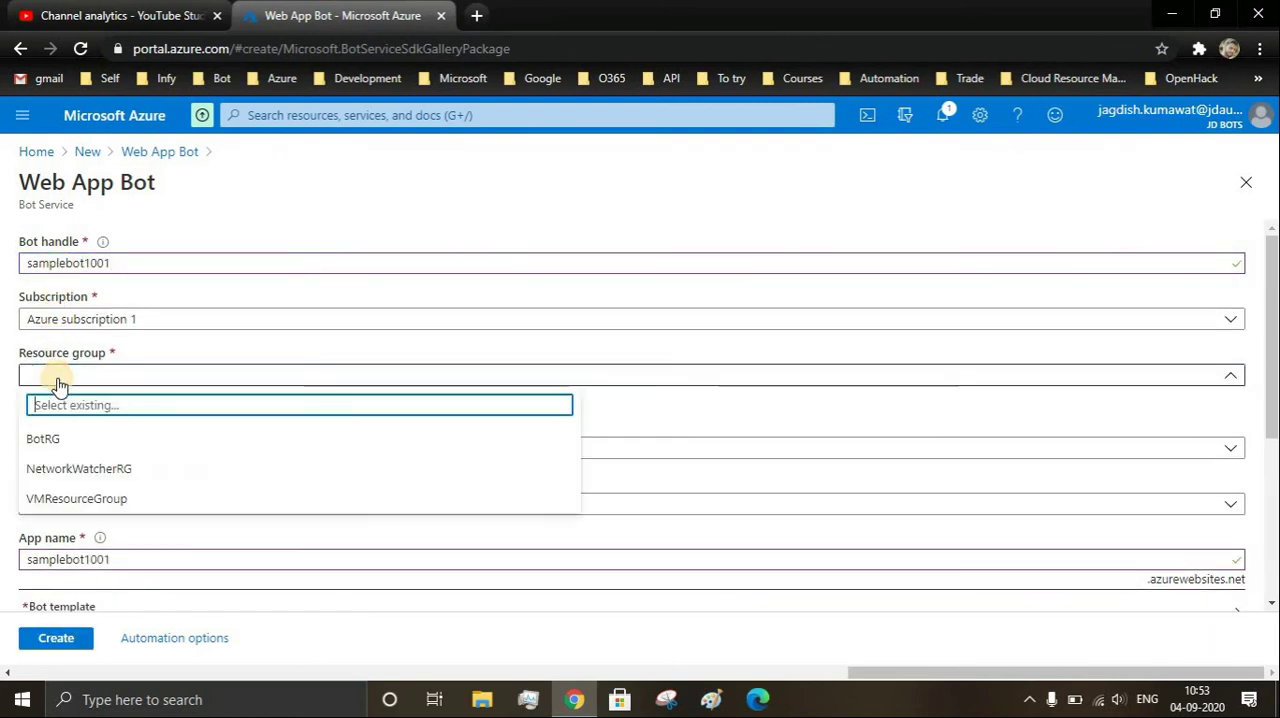
pyautogui.click(60, 440)
pyautogui.click(68, 508)
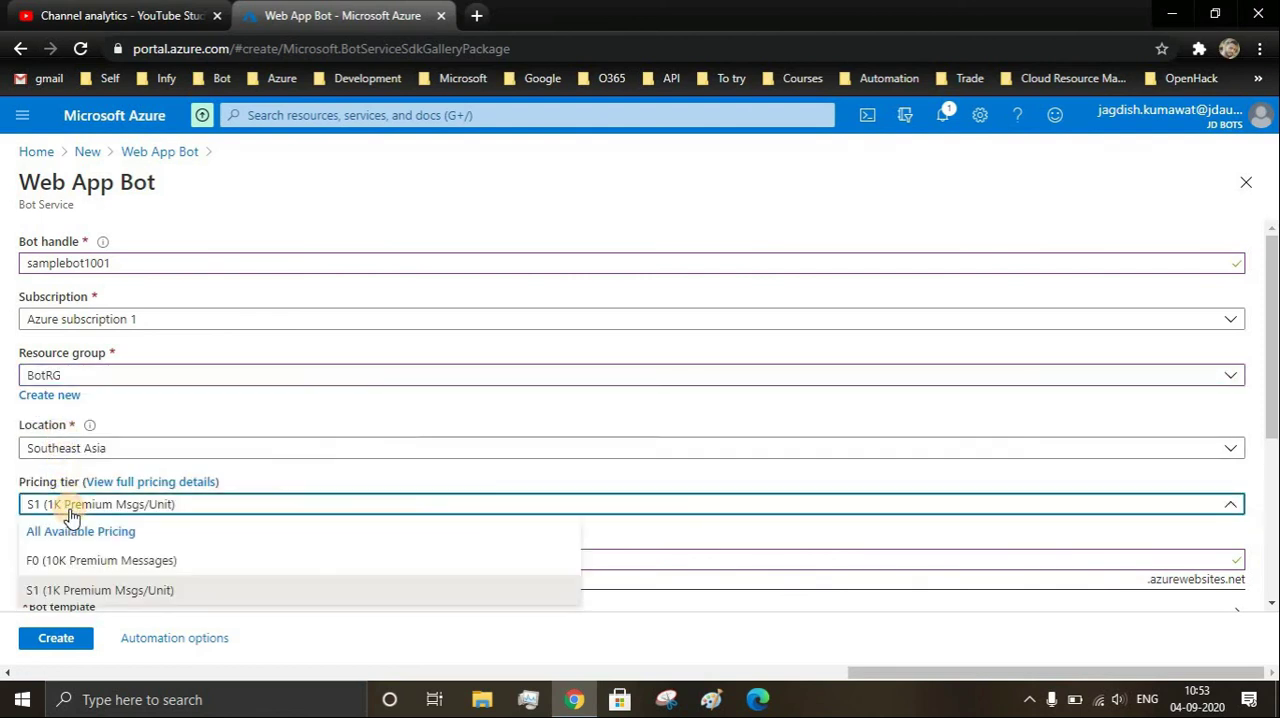
pyautogui.click(74, 558)
# - Turn Application Insights off and submit the Web App Bot for creation
pyautogui.scroll(-3, 94, 555)
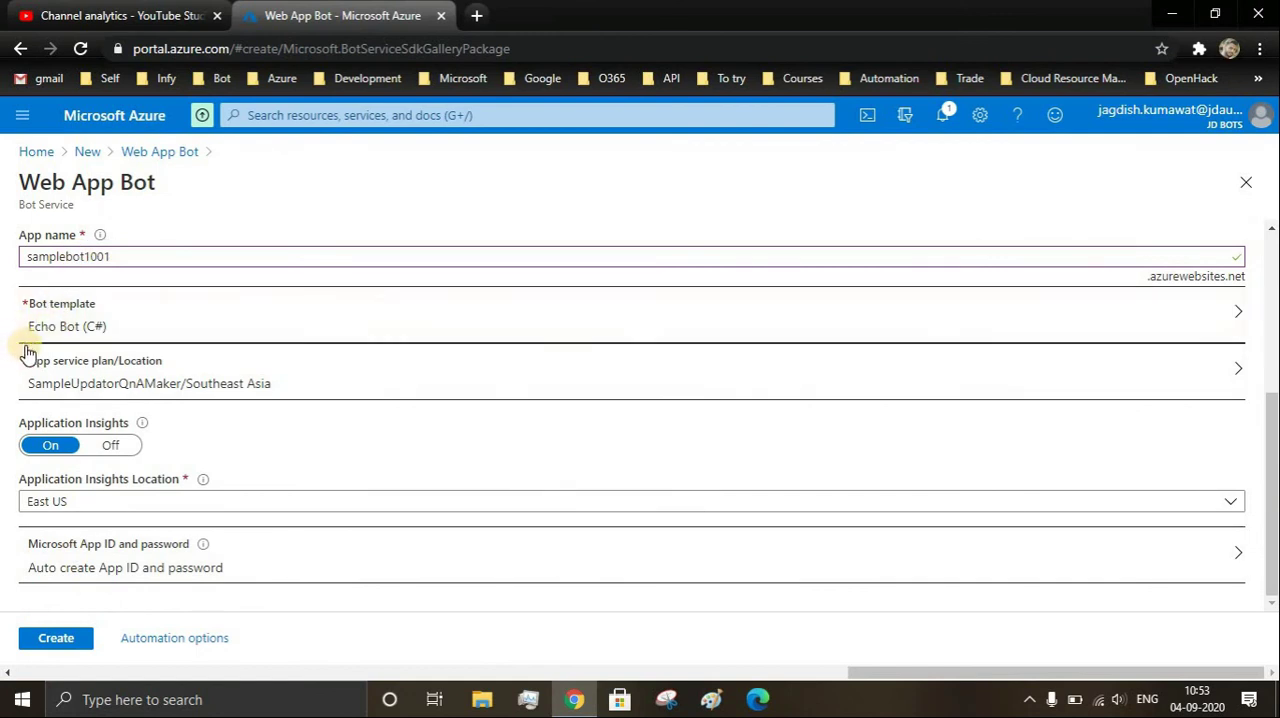
pyautogui.click(90, 447)
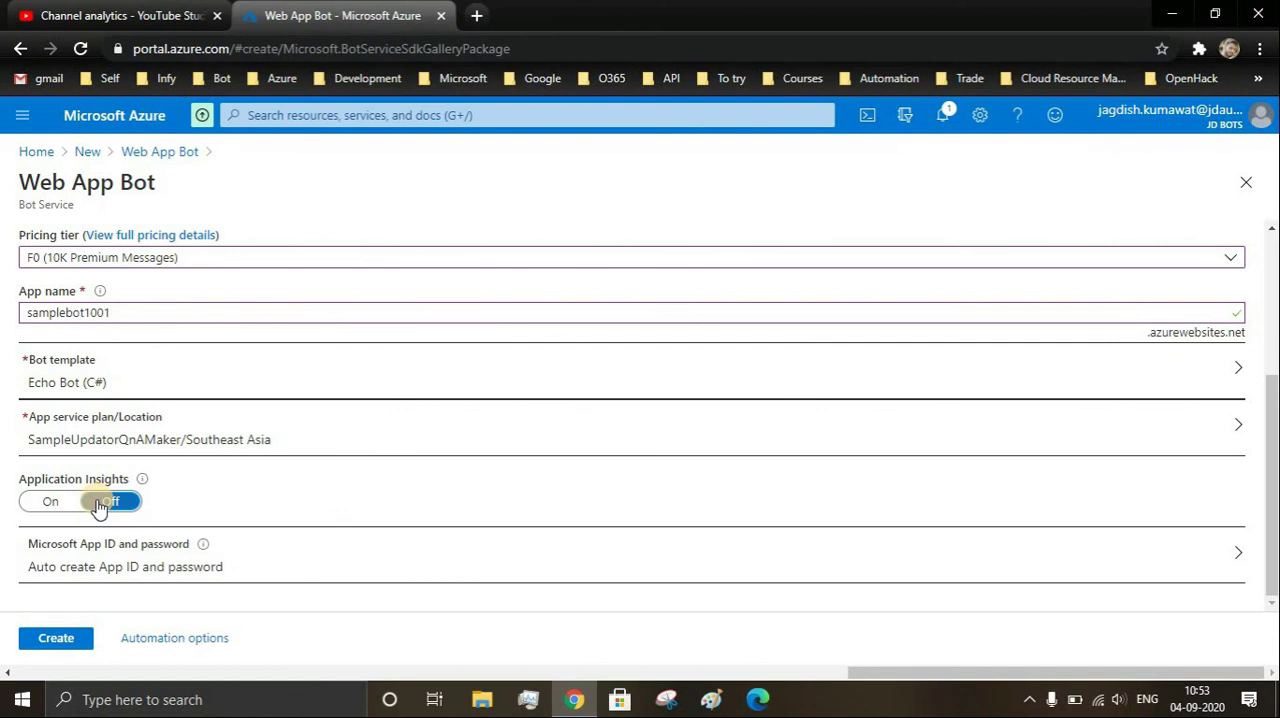
pyautogui.click(58, 648)
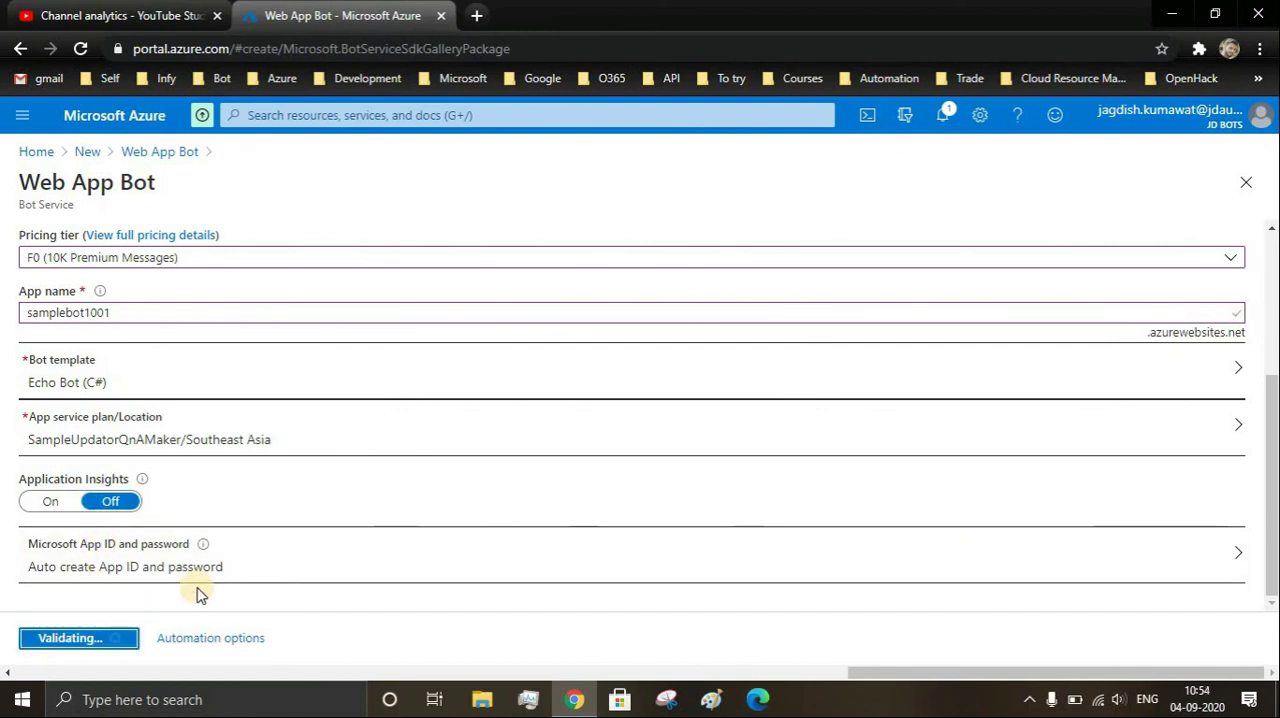